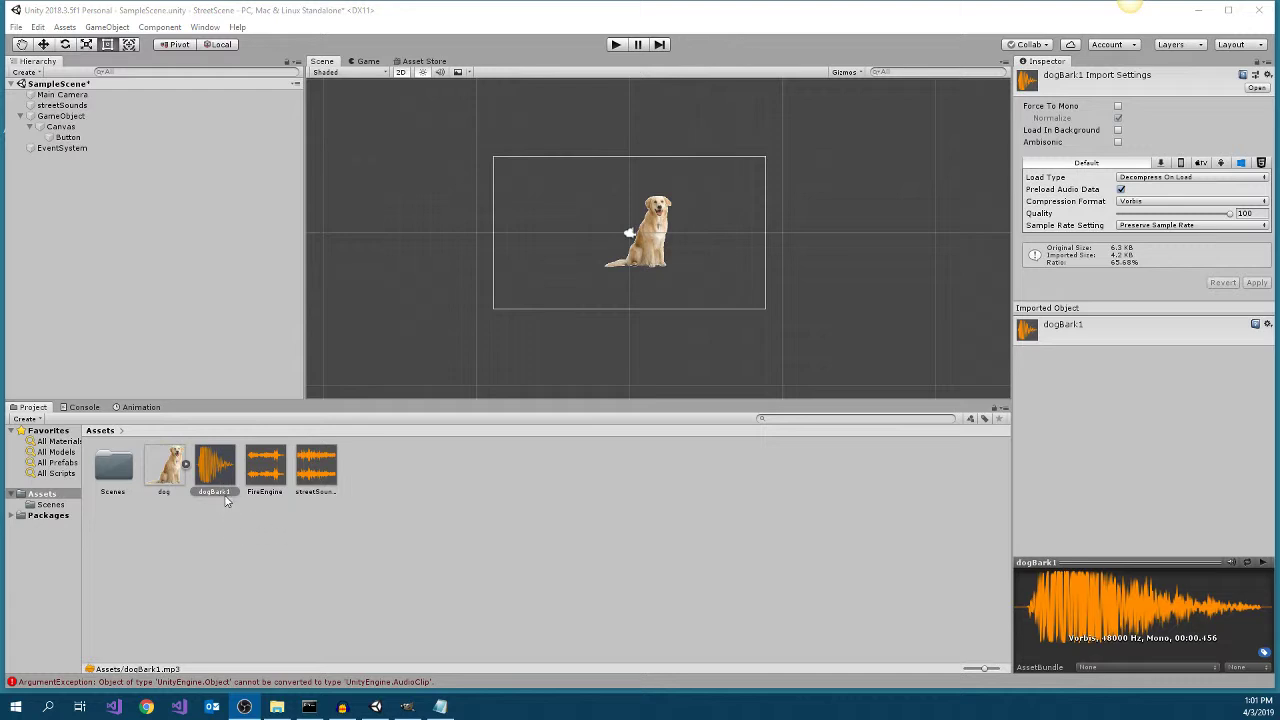
pyautogui.click(283, 532)
pyautogui.rightClick(285, 530)
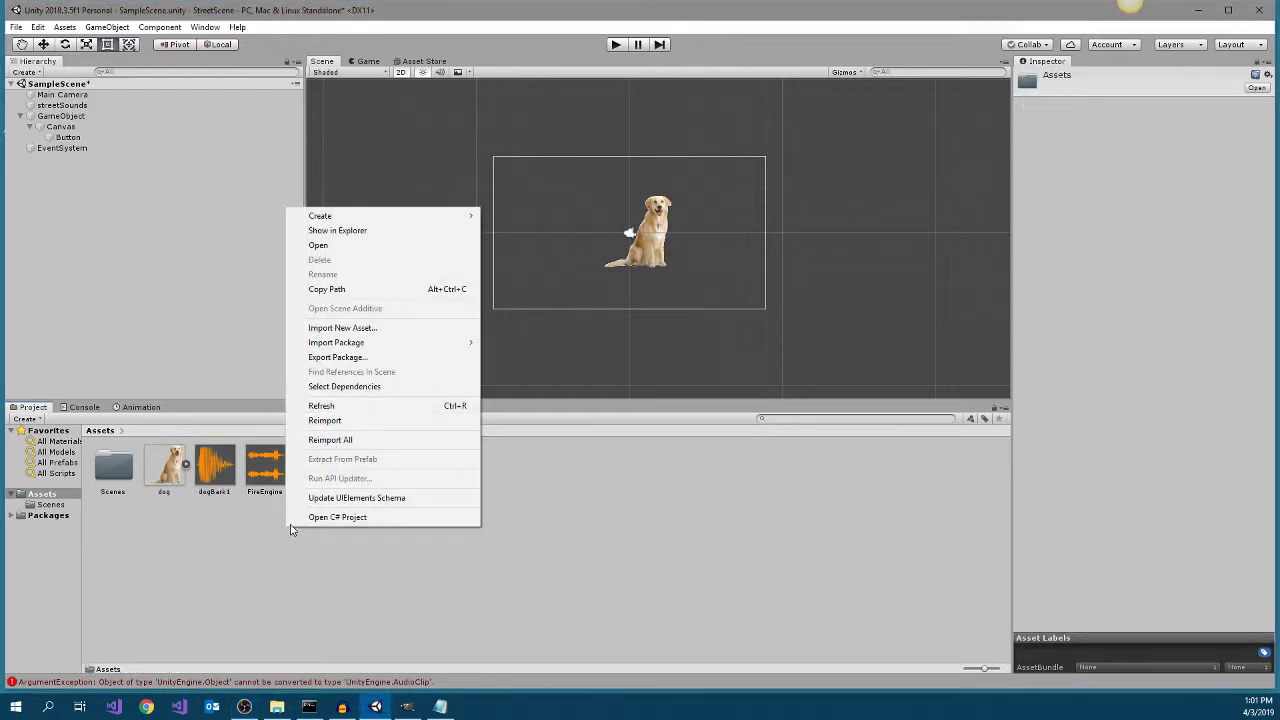
pyautogui.click(362, 330)
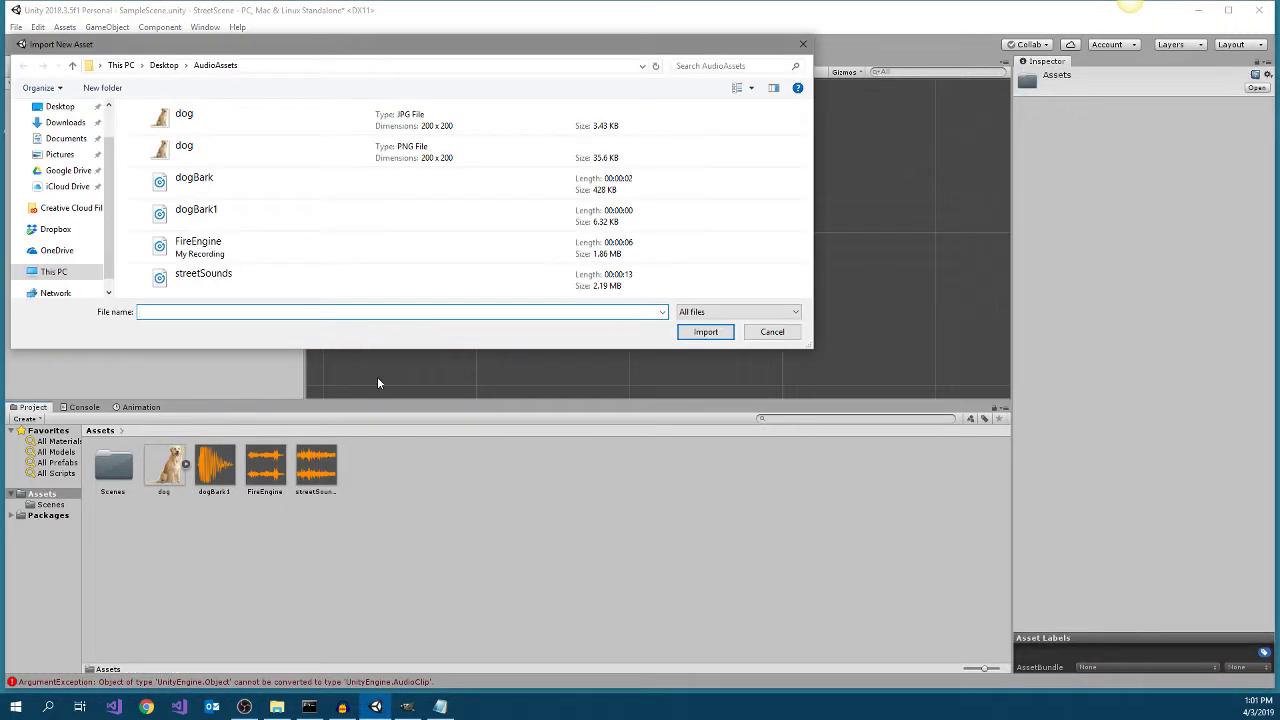
pyautogui.click(802, 44)
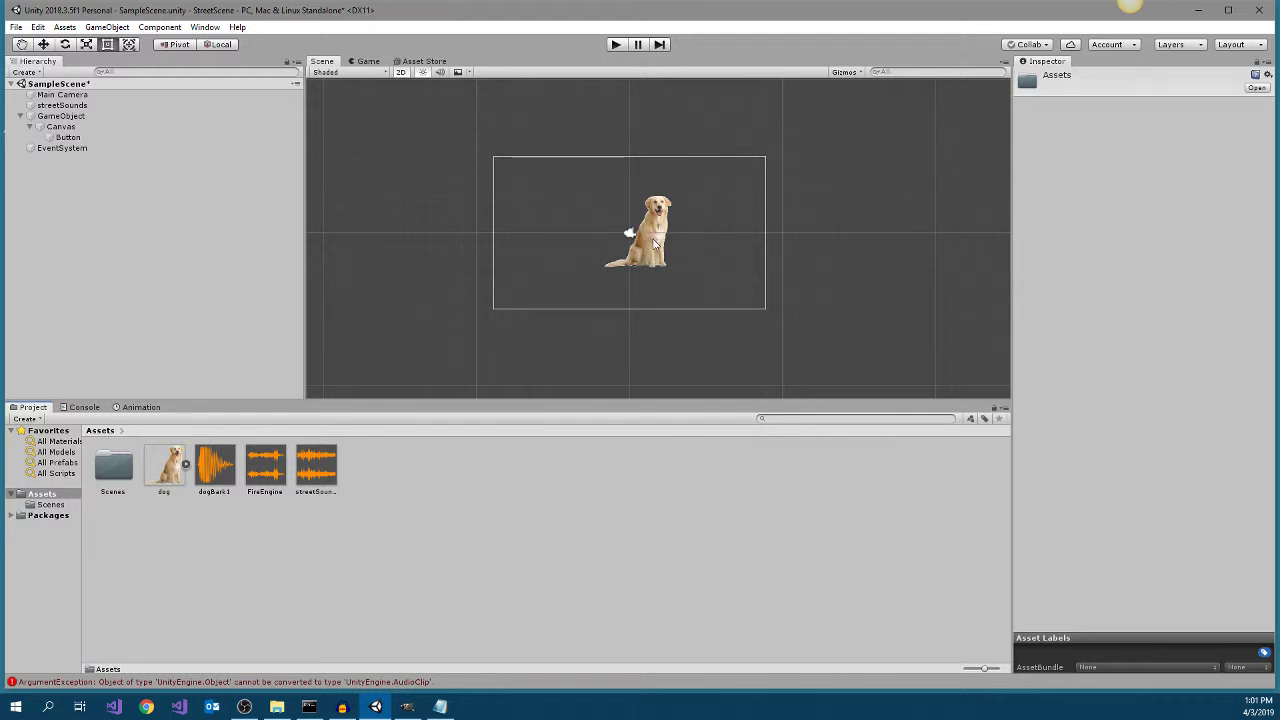
# - Run the scene to preview the dog button in the game view, and stop it
pyautogui.click(617, 45)
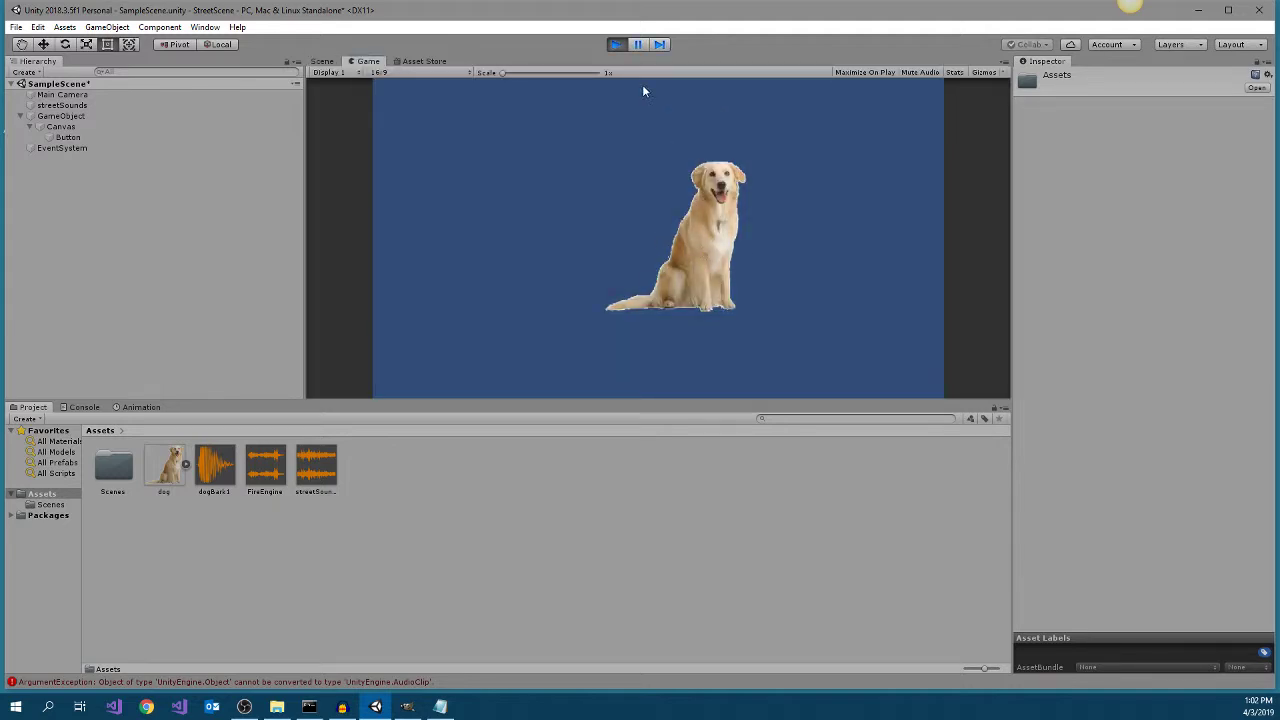
pyautogui.click(615, 45)
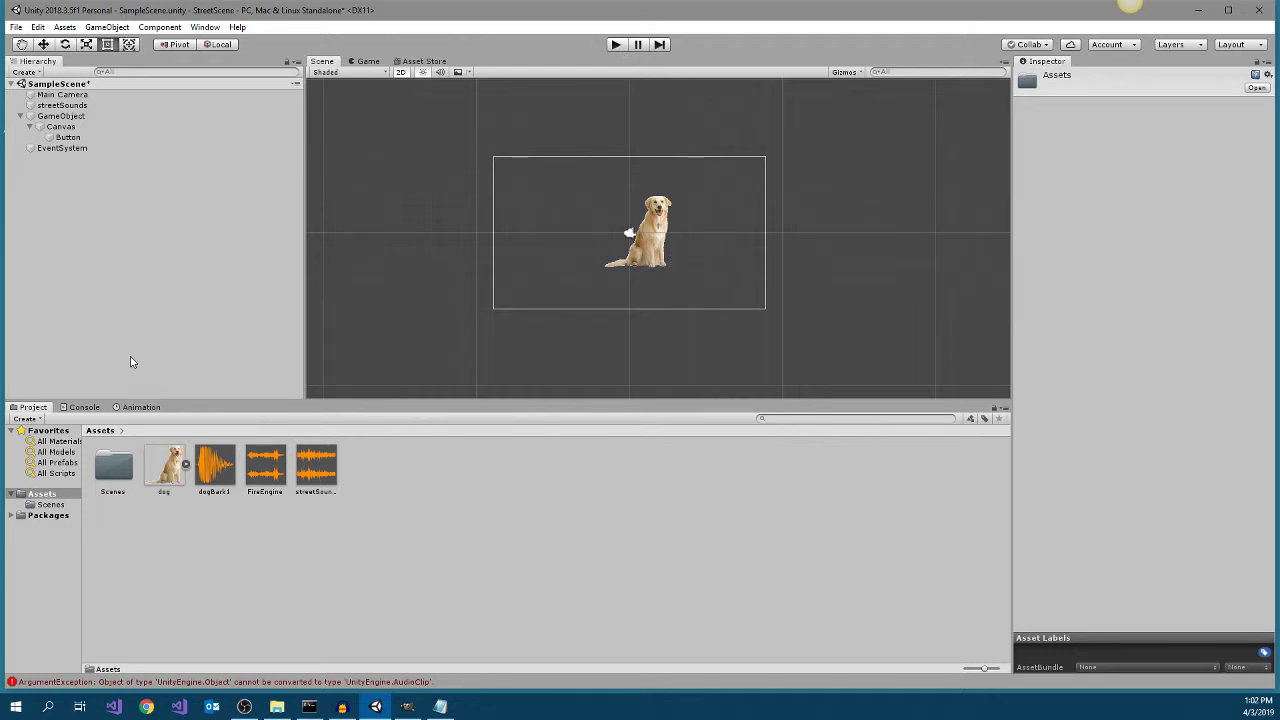
# - Add an Audio Source object named dogBarkAudioSource to the scene and assign dogBark1 as its audio clip
pyautogui.rightClick(50, 197)
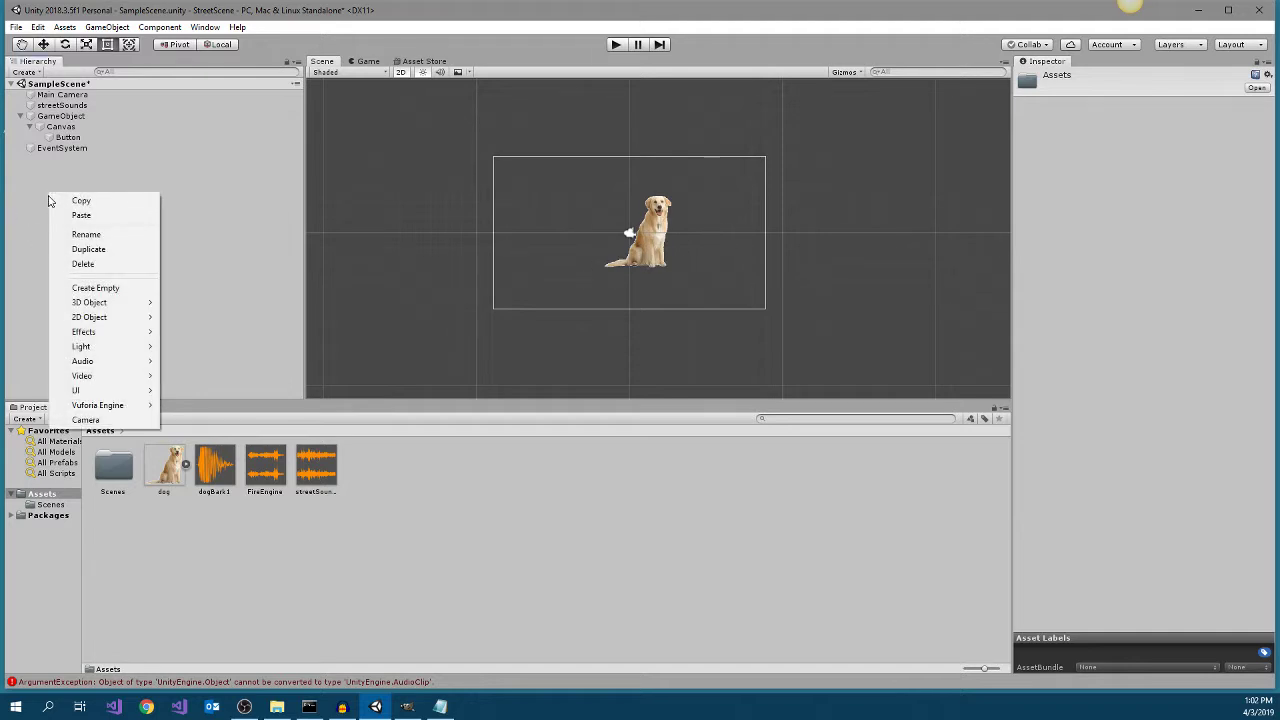
pyautogui.moveTo(98, 363)
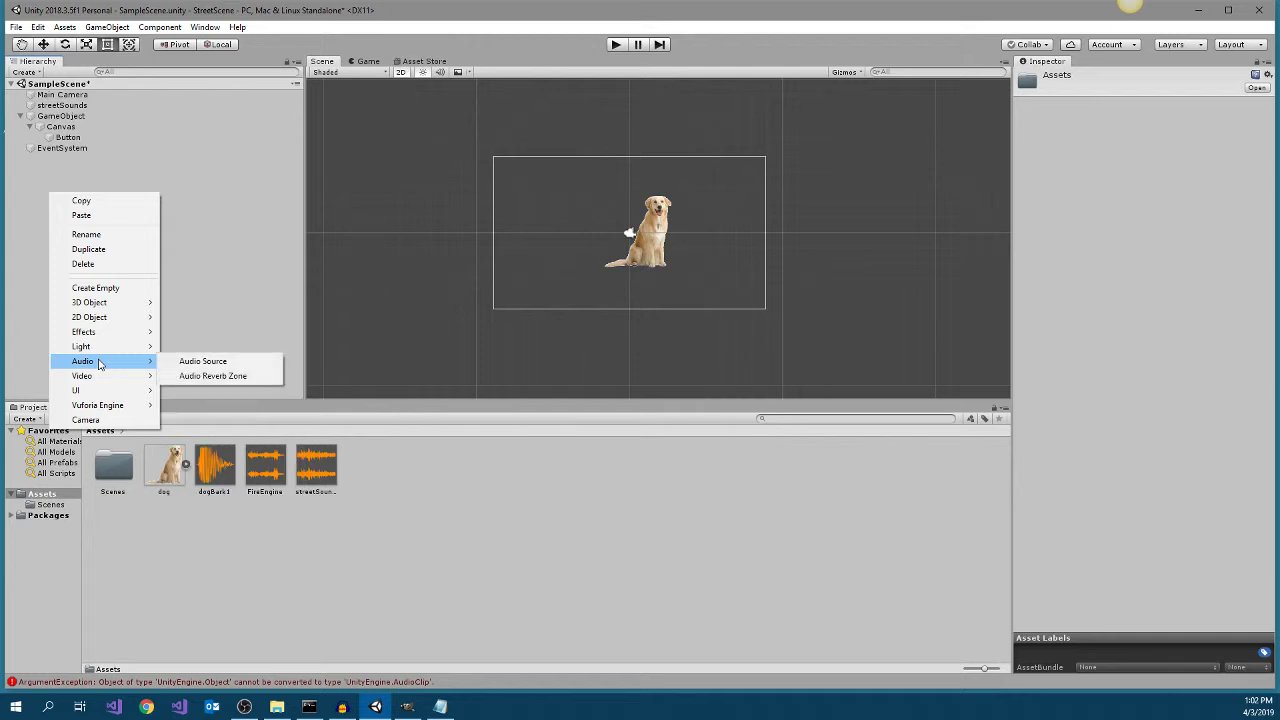
pyautogui.click(204, 366)
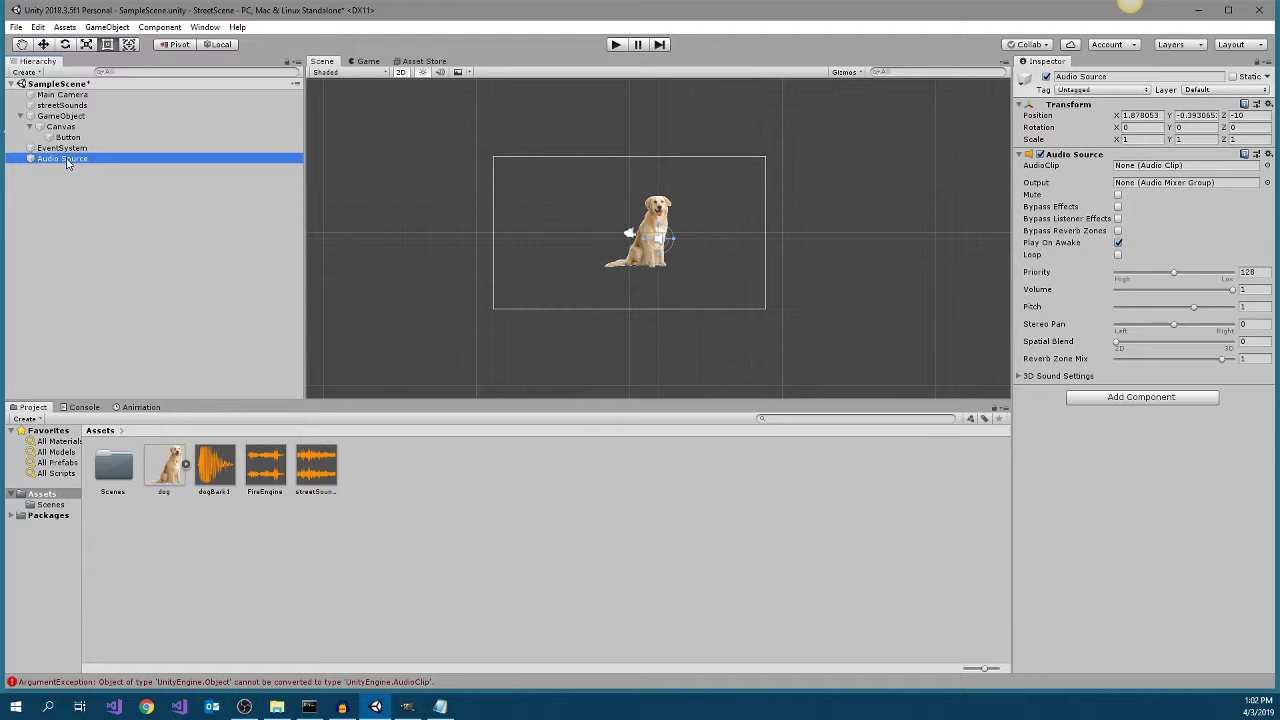
pyautogui.click(67, 160)
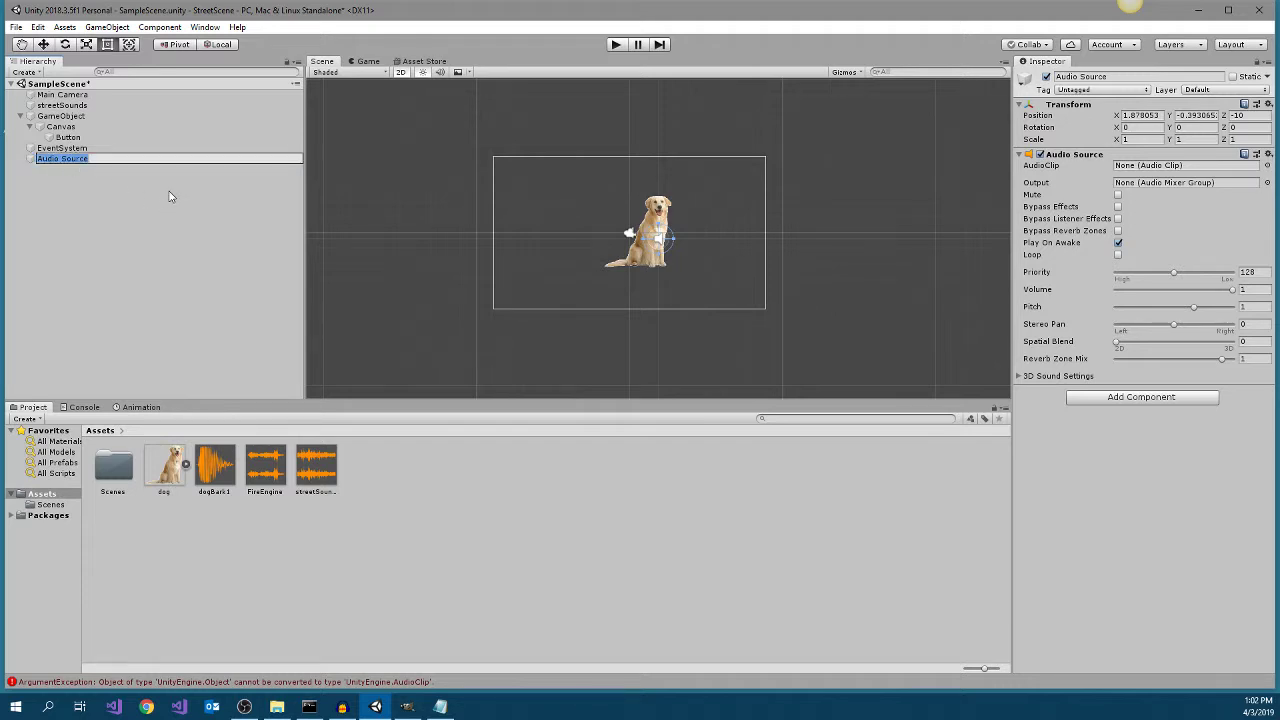
pyautogui.write('dogBarkAudioSource')
pyautogui.press('Return')
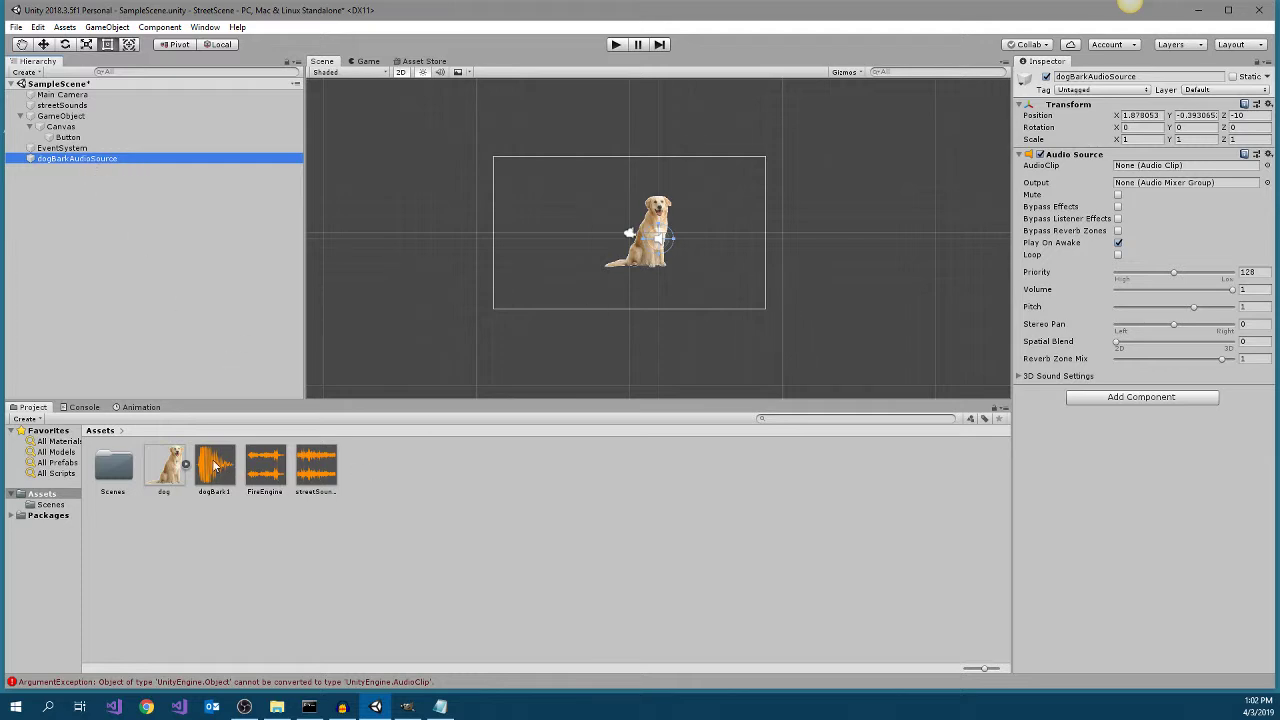
pyautogui.moveTo(216, 471); pyautogui.dragTo(1148, 168)
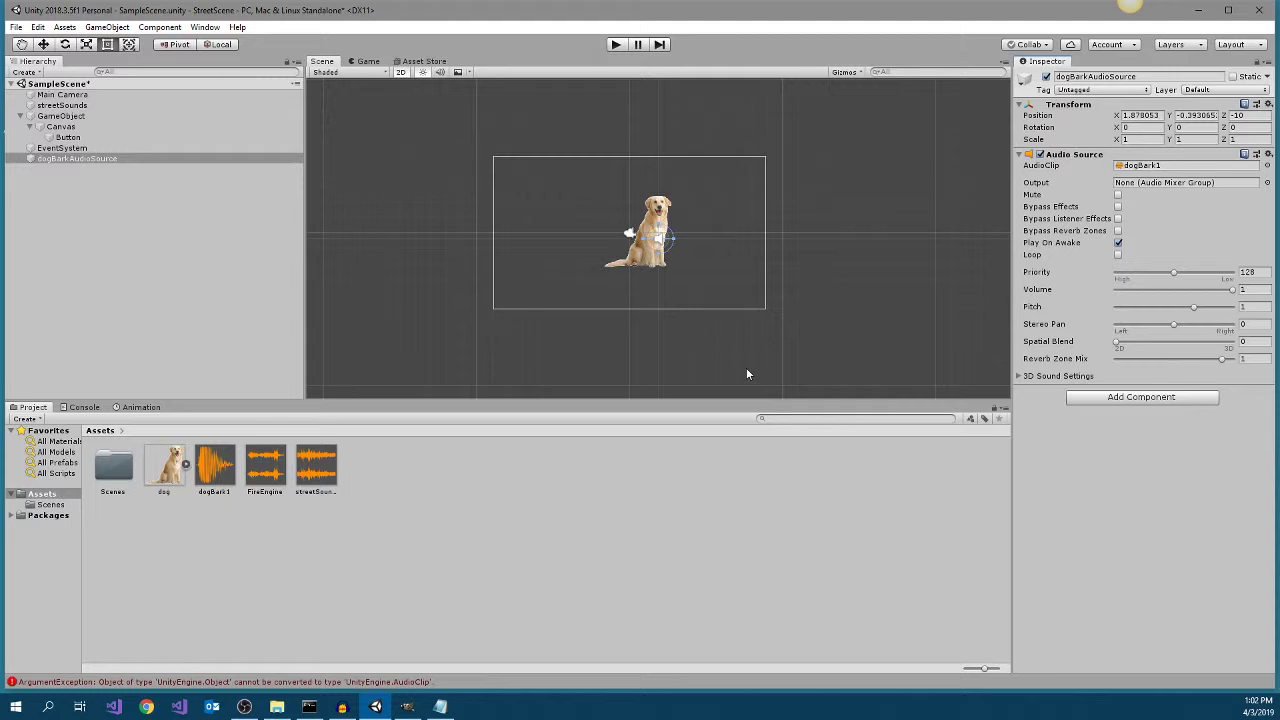
# - Rename the Button object under Canvas to buttonDog
pyautogui.click(72, 138)
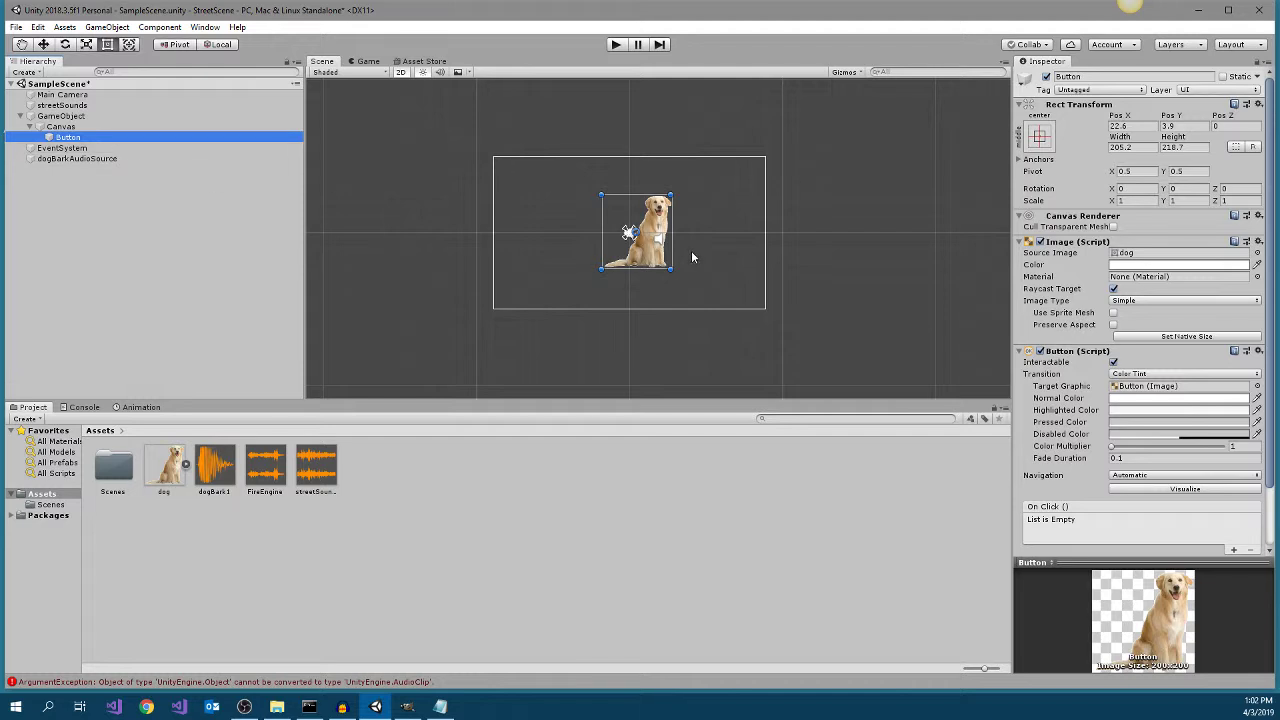
pyautogui.click(72, 138)
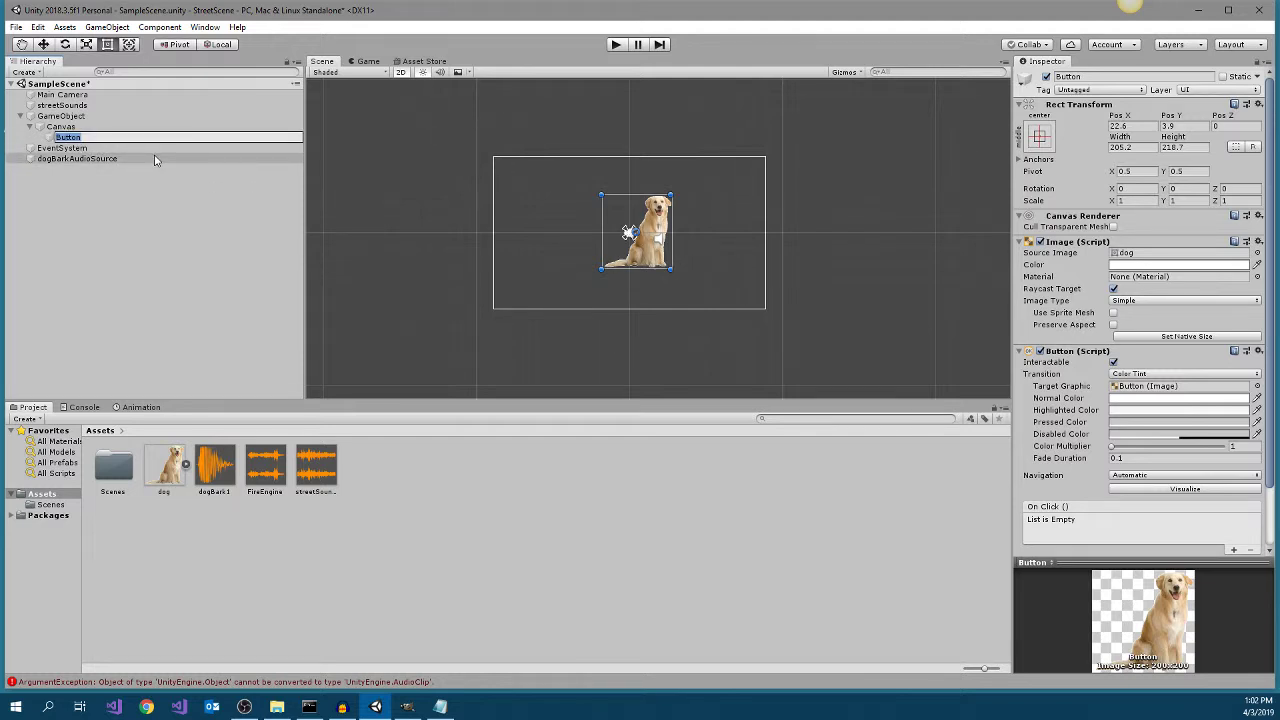
pyautogui.write('buttonDog')
pyautogui.press('Return')
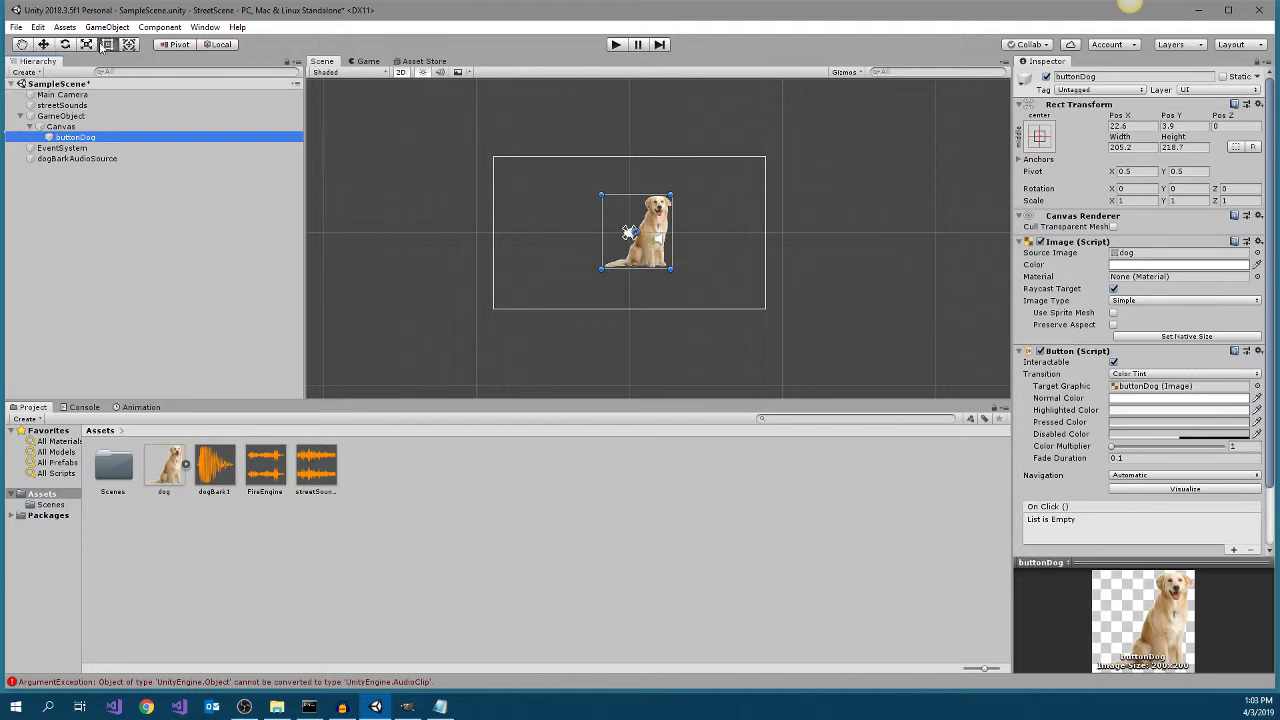
# - Move buttonDog down and to the left, to about X -25 and Y -14 on the canvas
pyautogui.click(23, 46)
pyautogui.moveTo(428, 176)
pyautogui.mouseDown()
pyautogui.moveTo(488, 183)
pyautogui.moveTo(432, 194)
pyautogui.mouseUp()
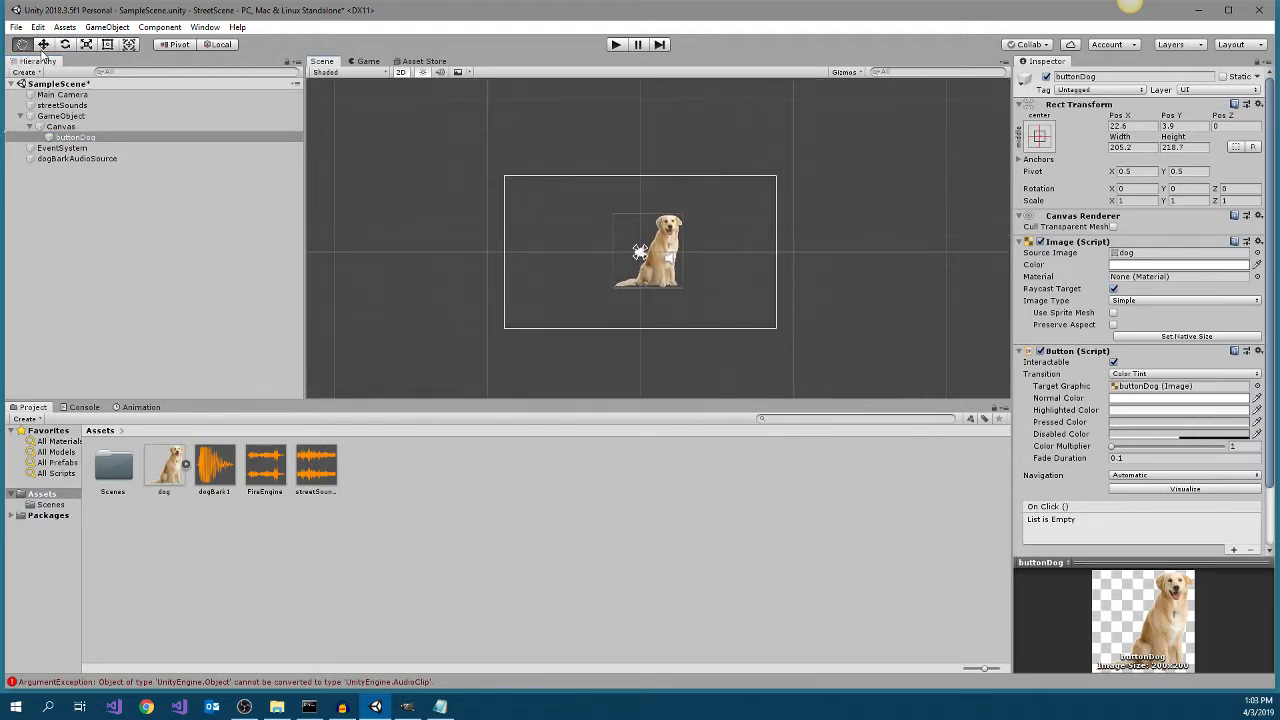
pyautogui.click(43, 46)
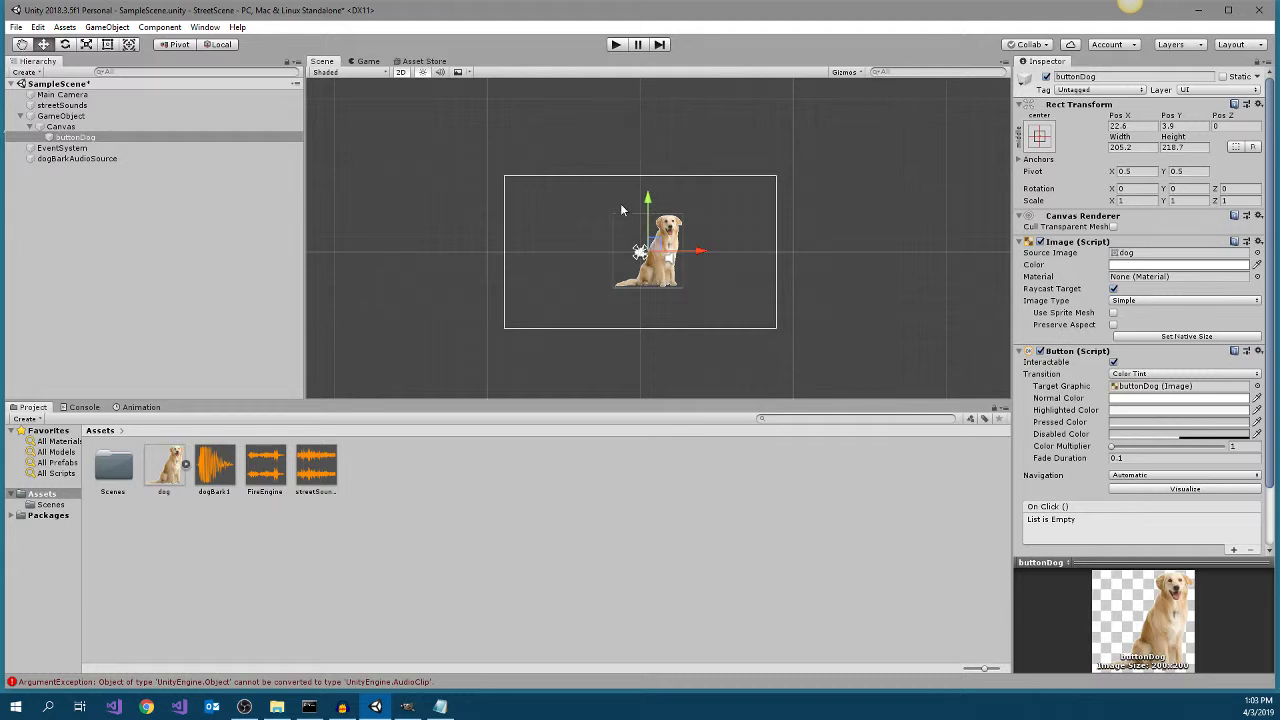
pyautogui.moveTo(648, 202); pyautogui.dragTo(650, 209)
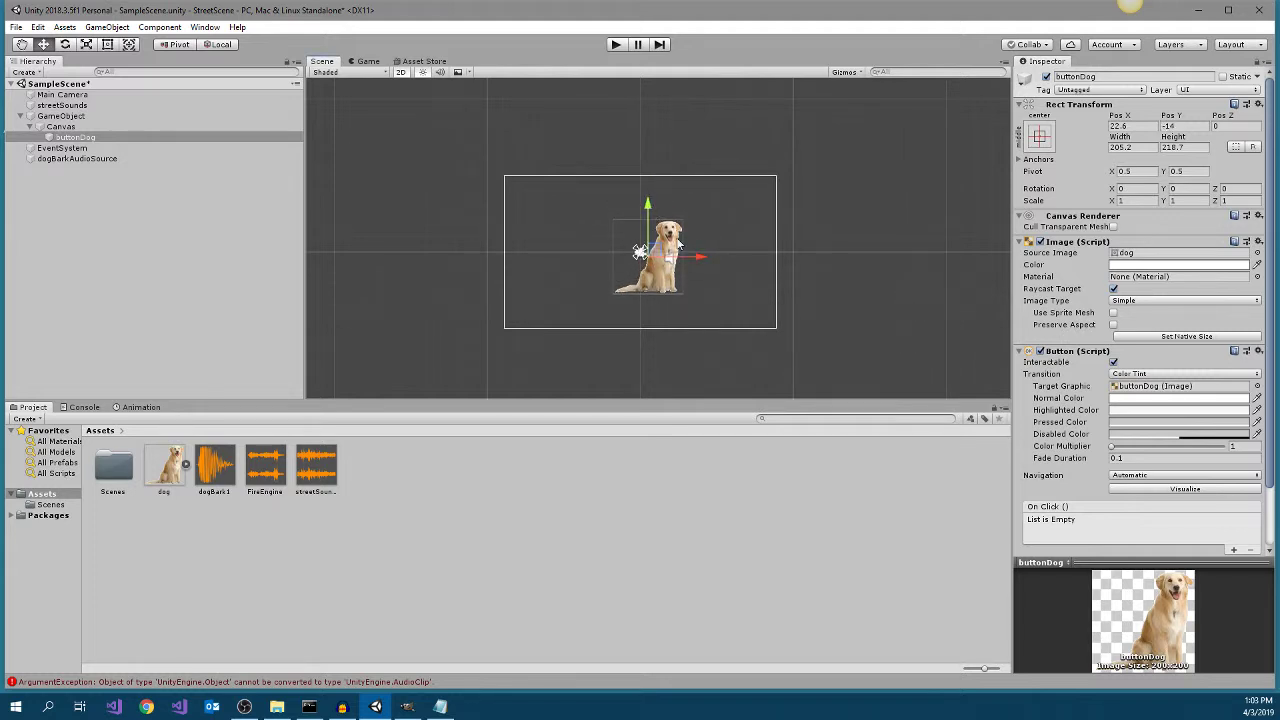
pyautogui.moveTo(700, 257); pyautogui.dragTo(682, 257)
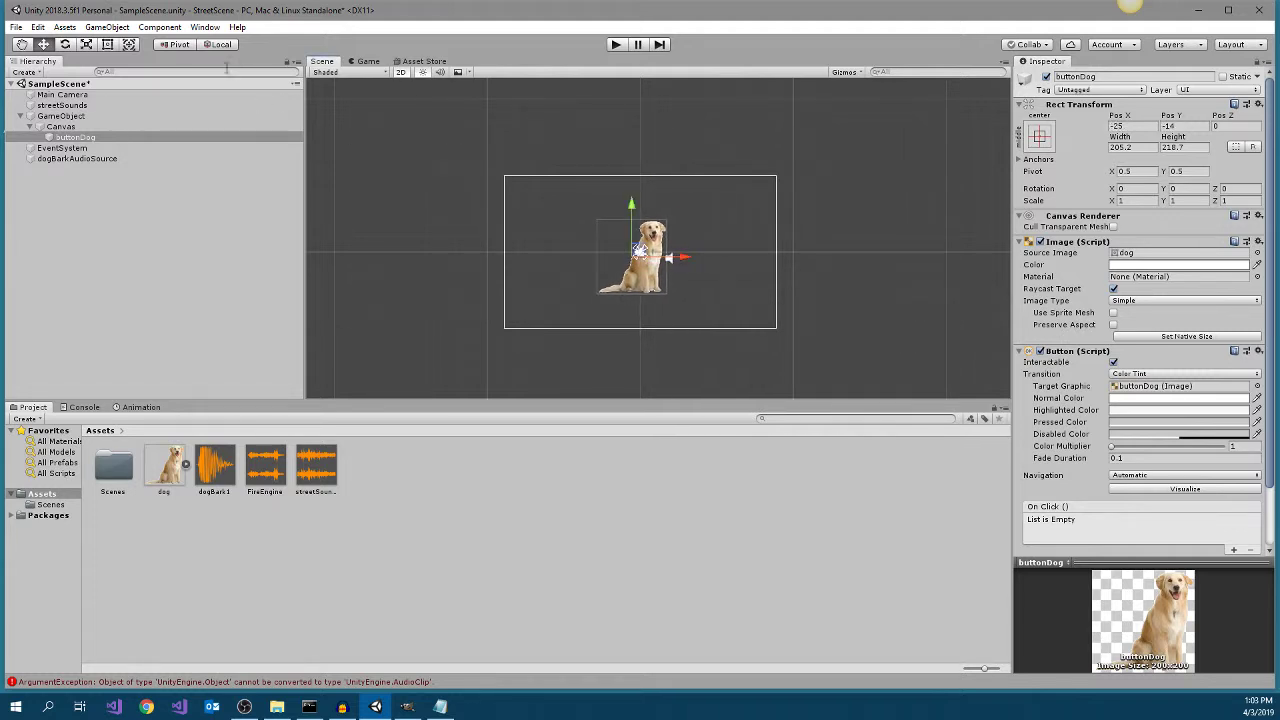
# - Try rotating buttonDog by about -1.3 degrees around Z, and undo the rotation
pyautogui.click(65, 44)
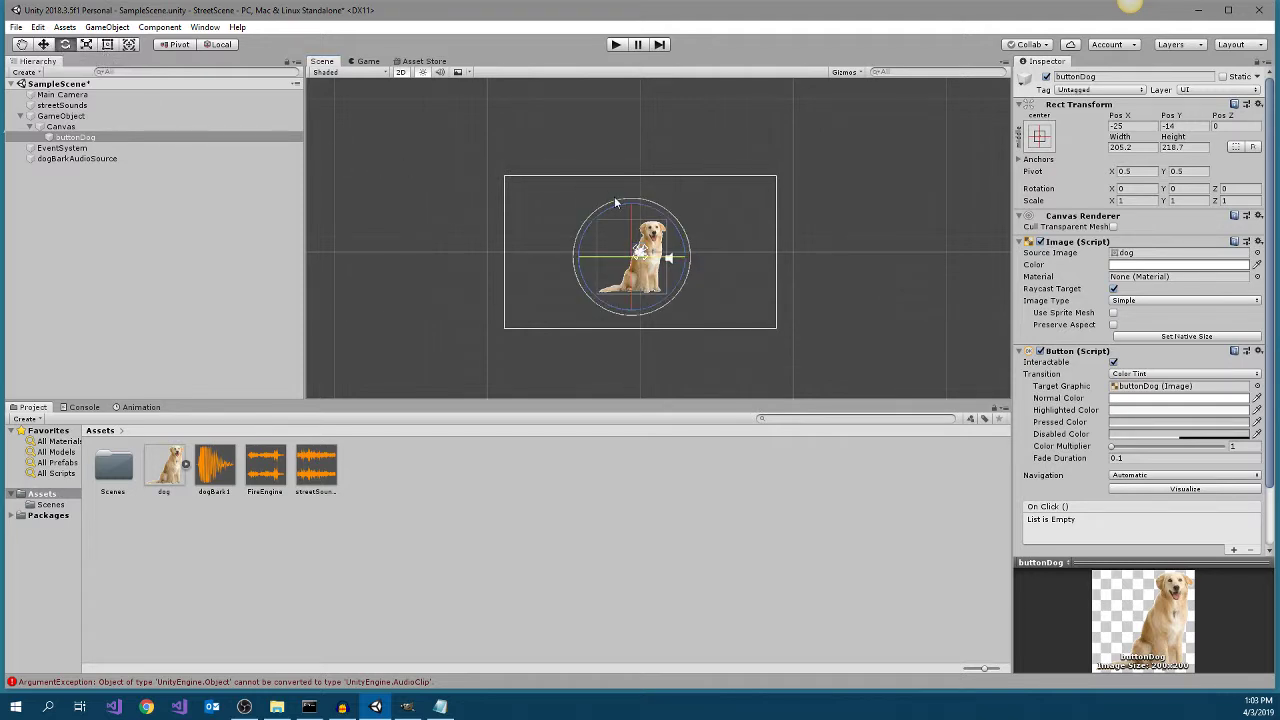
pyautogui.moveTo(615, 202)
pyautogui.mouseDown()
pyautogui.moveTo(598, 212)
pyautogui.moveTo(636, 203)
pyautogui.mouseUp()
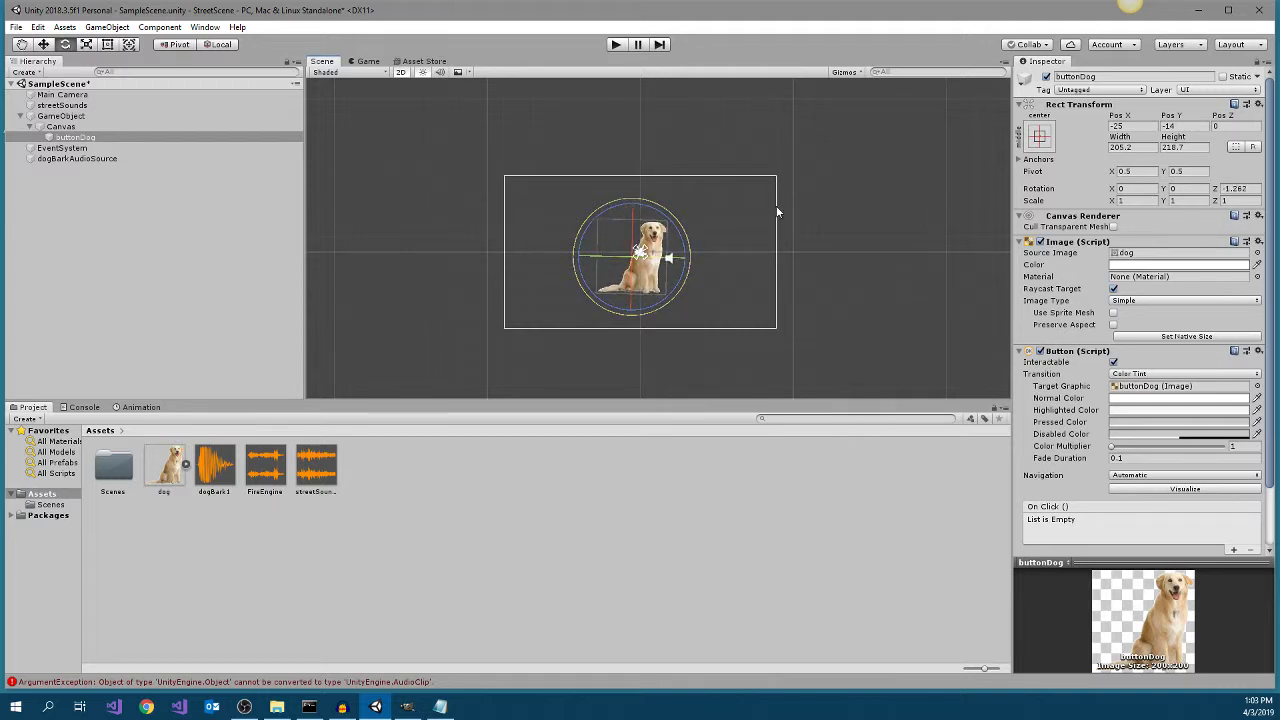
pyautogui.hotkey('ctrl', 'z')
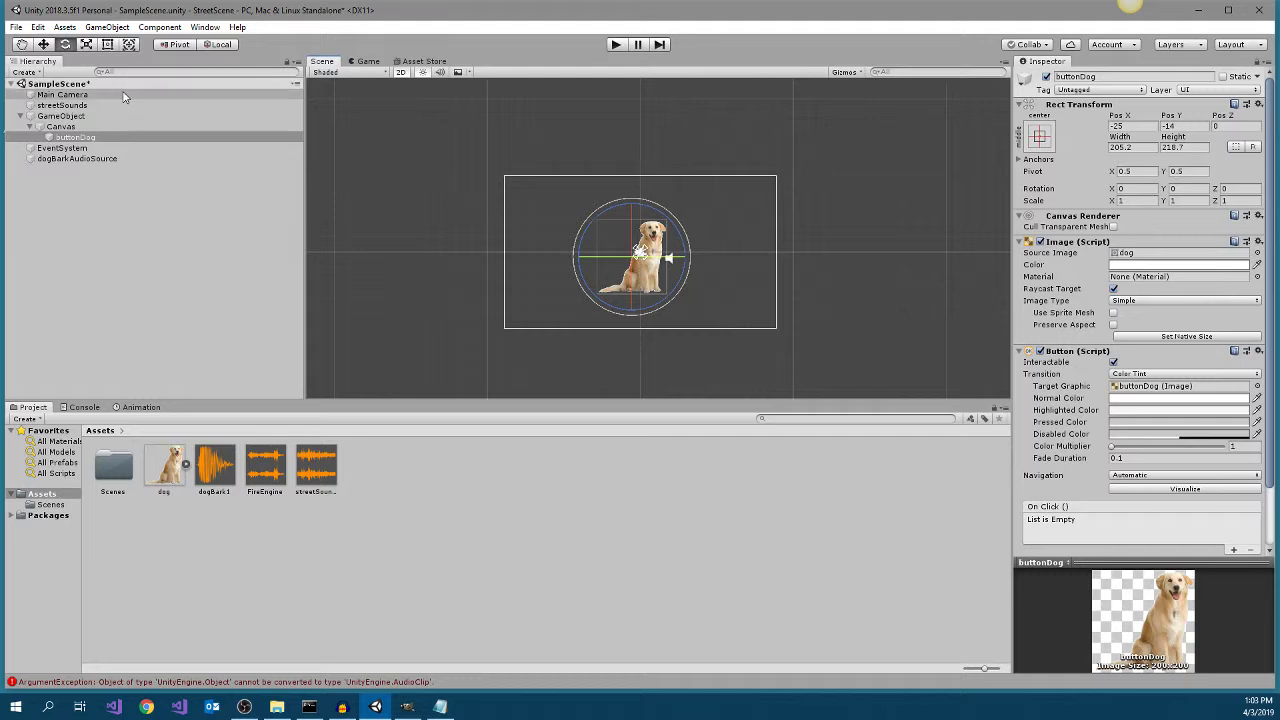
# - Scale buttonDog to about 1.3 in X and 0.84 in Y, and resize its rectangle to about 169 by 280
pyautogui.click(86, 46)
pyautogui.moveTo(634, 208)
pyautogui.mouseDown()
pyautogui.moveTo(634, 167)
pyautogui.moveTo(638, 217)
pyautogui.mouseUp()
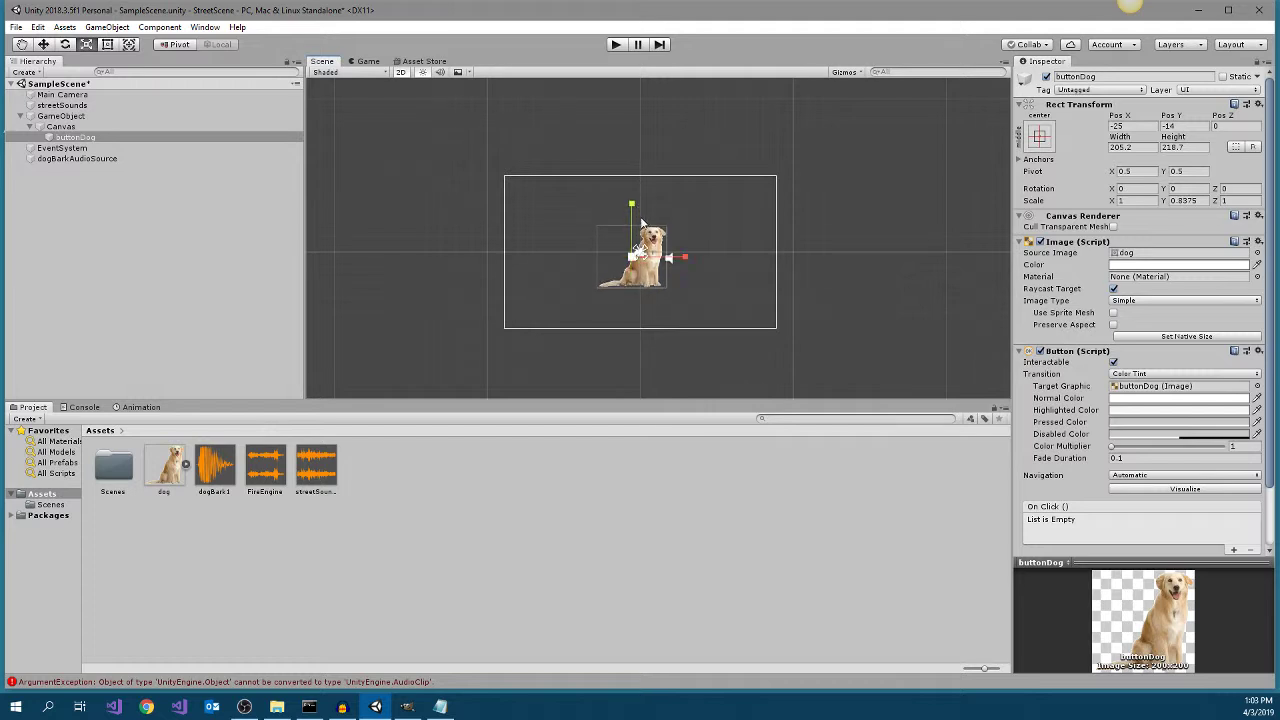
pyautogui.moveTo(684, 260); pyautogui.dragTo(701, 262)
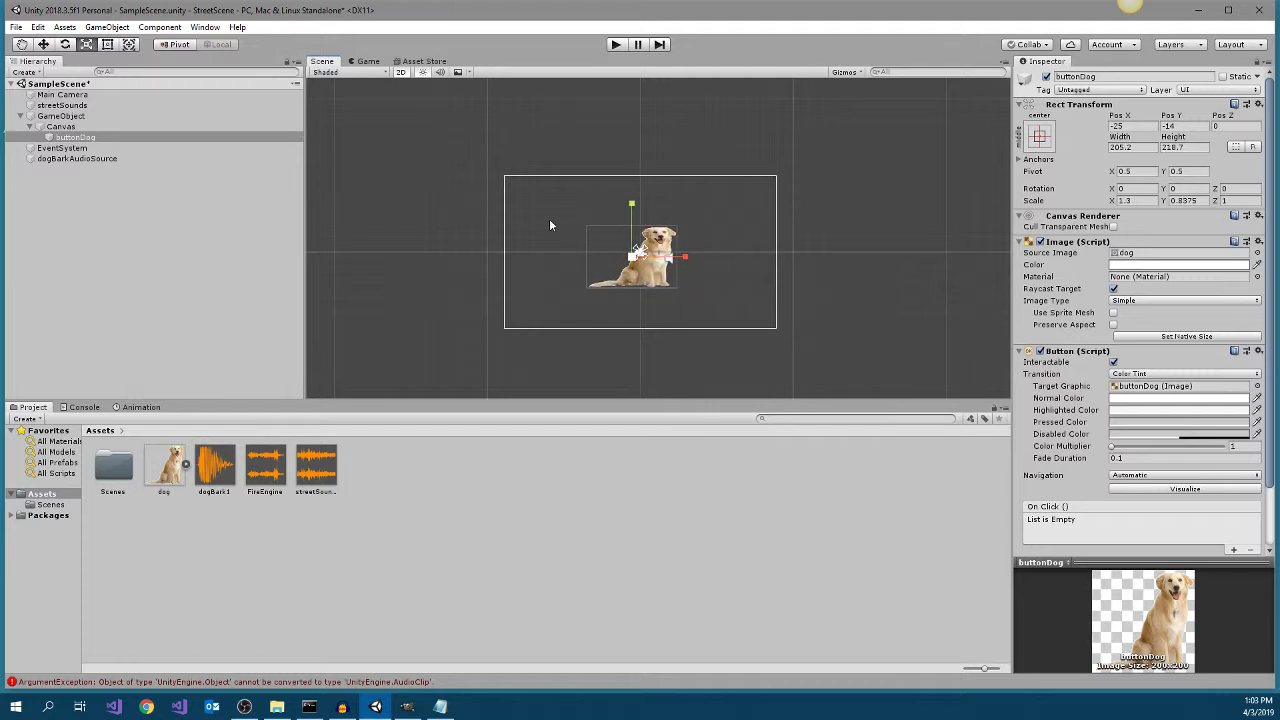
pyautogui.click(107, 45)
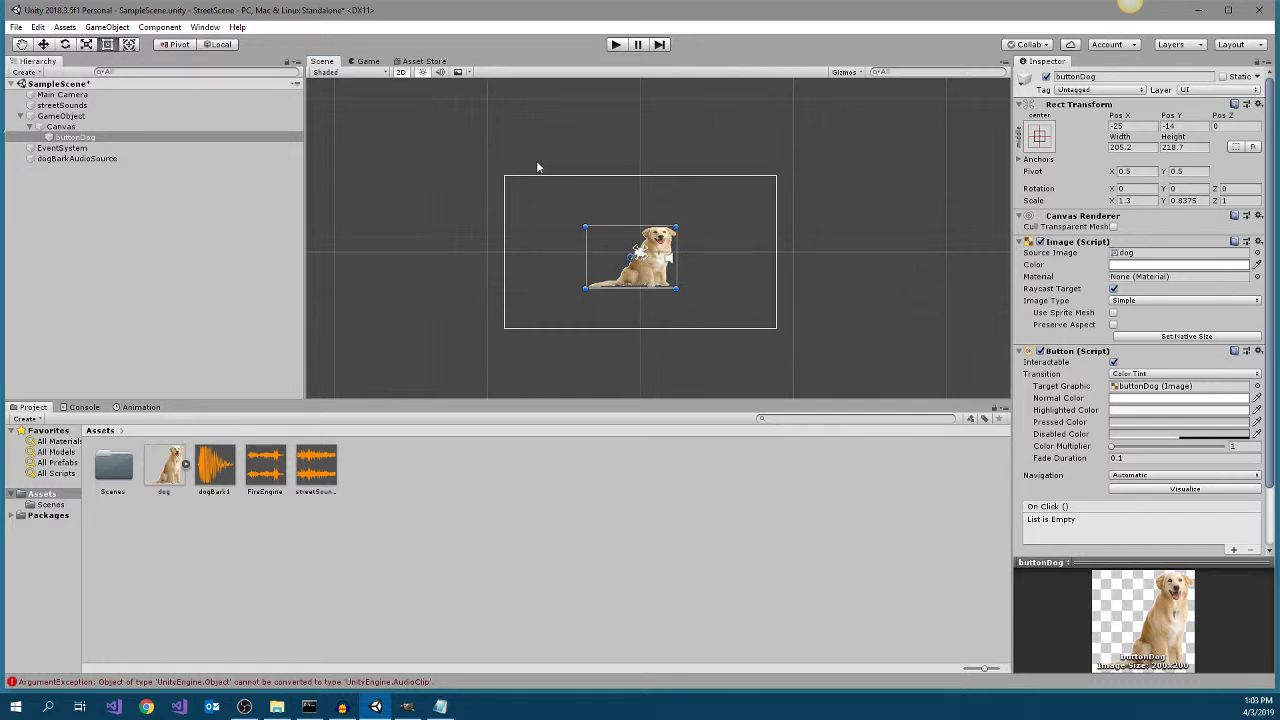
pyautogui.moveTo(676, 228); pyautogui.dragTo(643, 233)
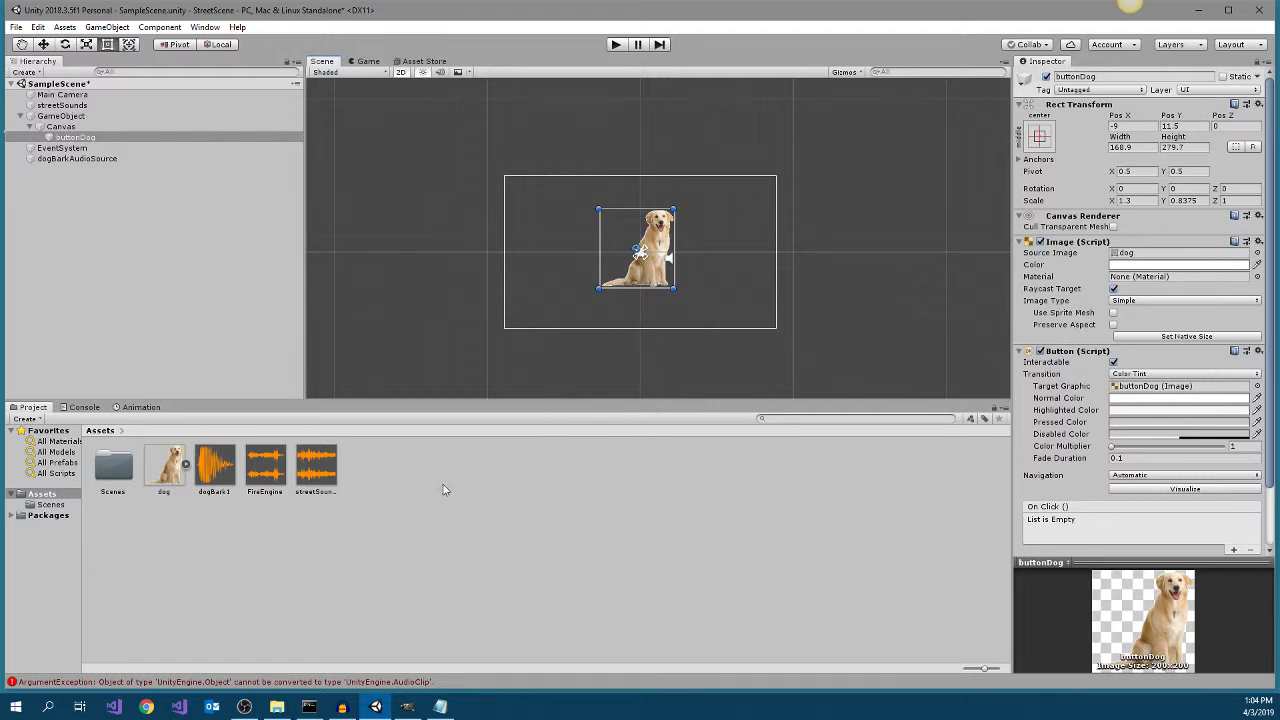
# - Disable Play On Awake for dogBarkAudioSource
pyautogui.click(99, 160)
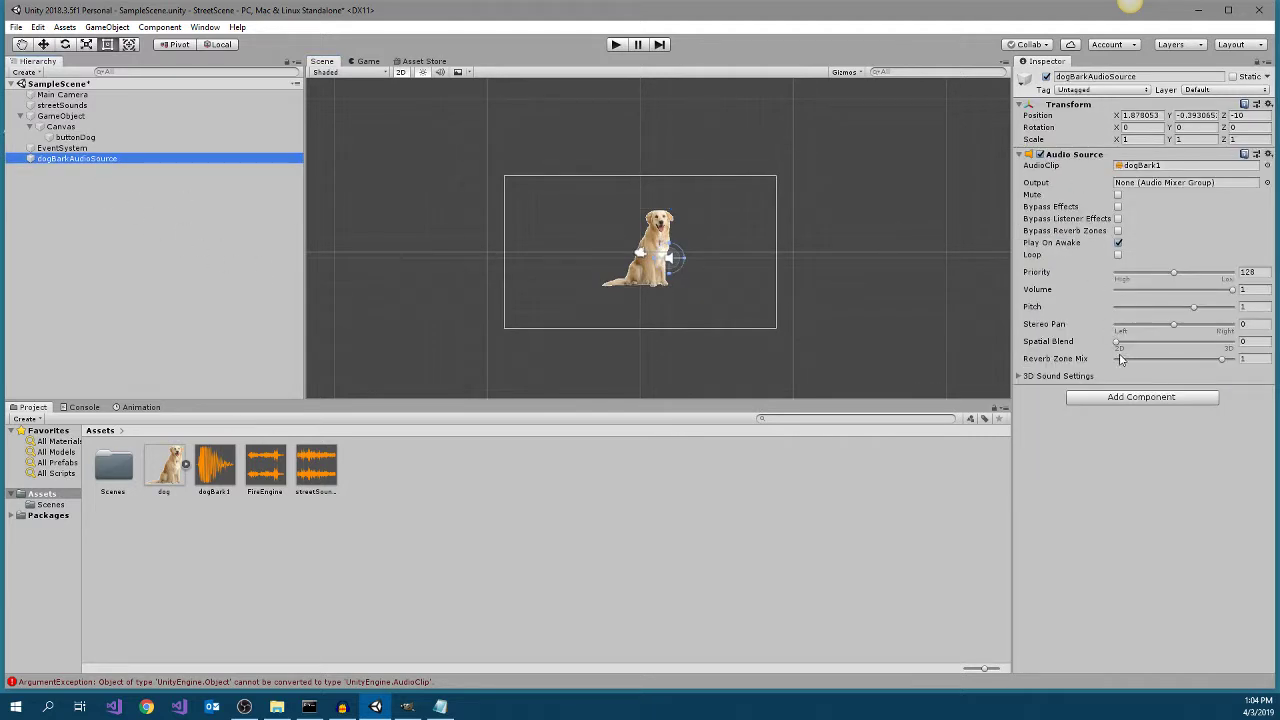
pyautogui.click(1119, 244)
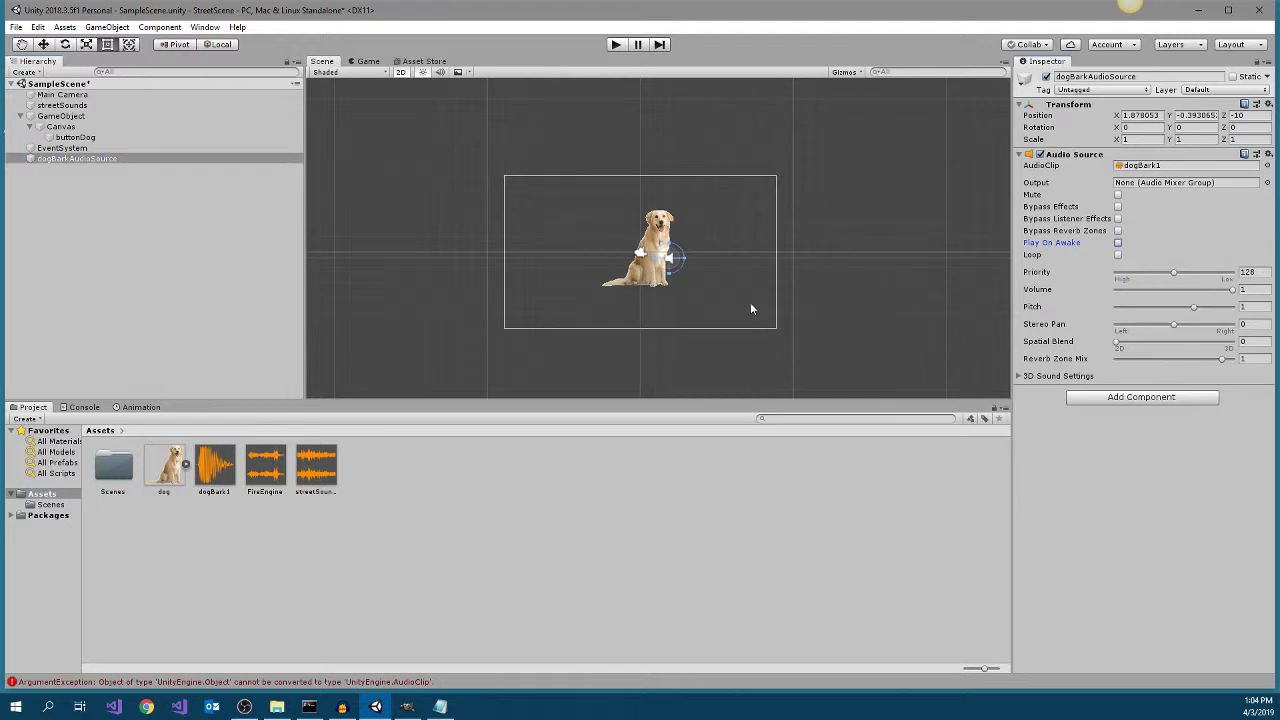
pyautogui.moveTo(95, 160); pyautogui.dragTo(78, 143)
# - Add an On Click event to buttonDog and set dogBarkAudioSource as its target object
pyautogui.click(78, 139)
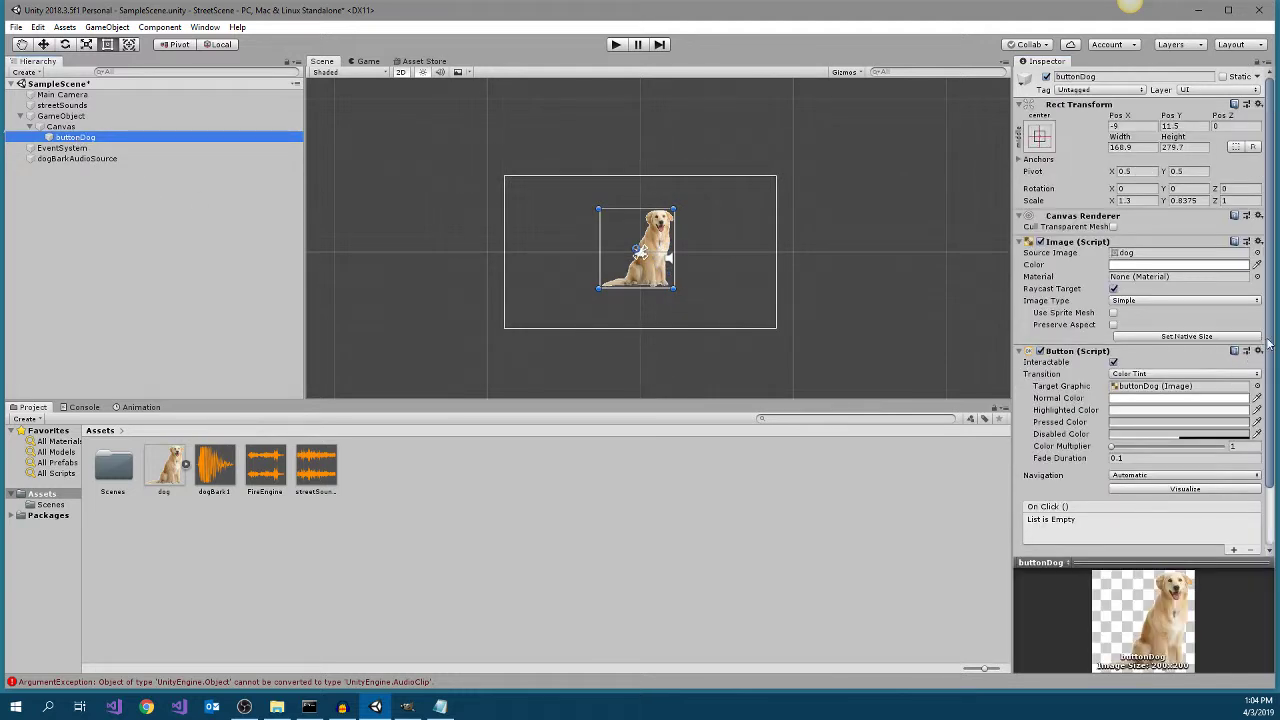
pyautogui.moveTo(1269, 345); pyautogui.dragTo(1269, 400)
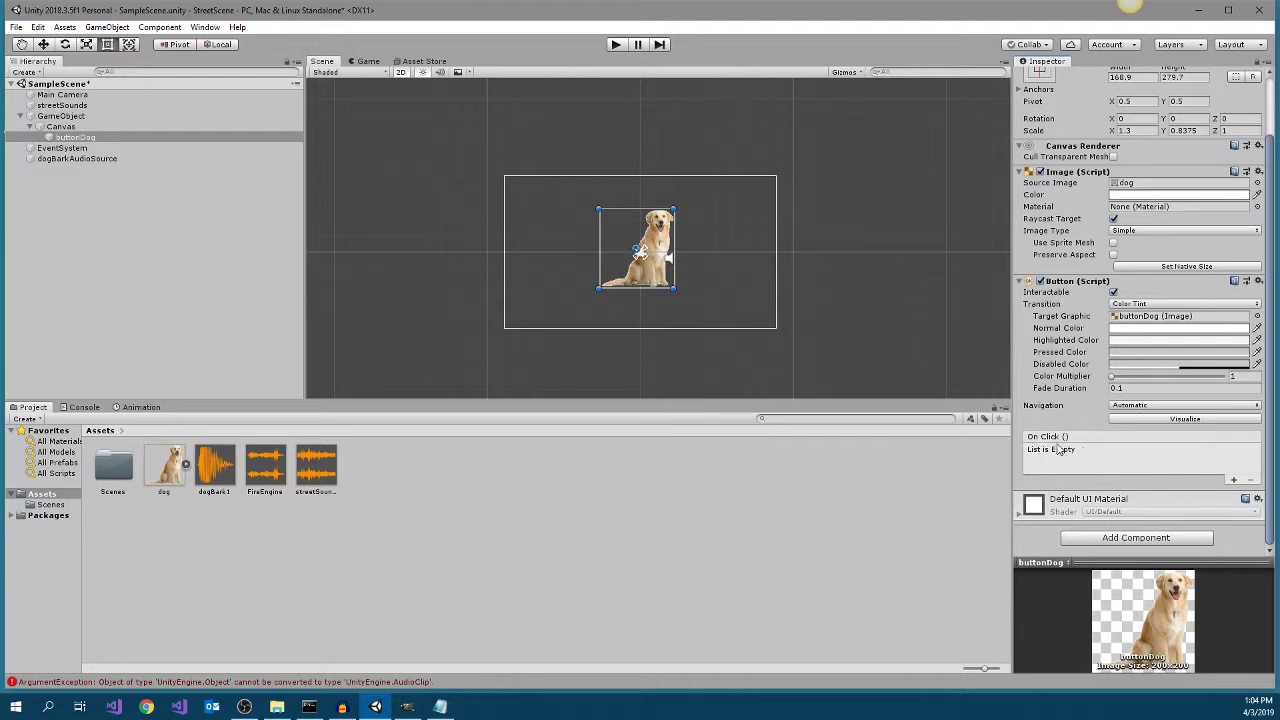
pyautogui.click(1234, 481)
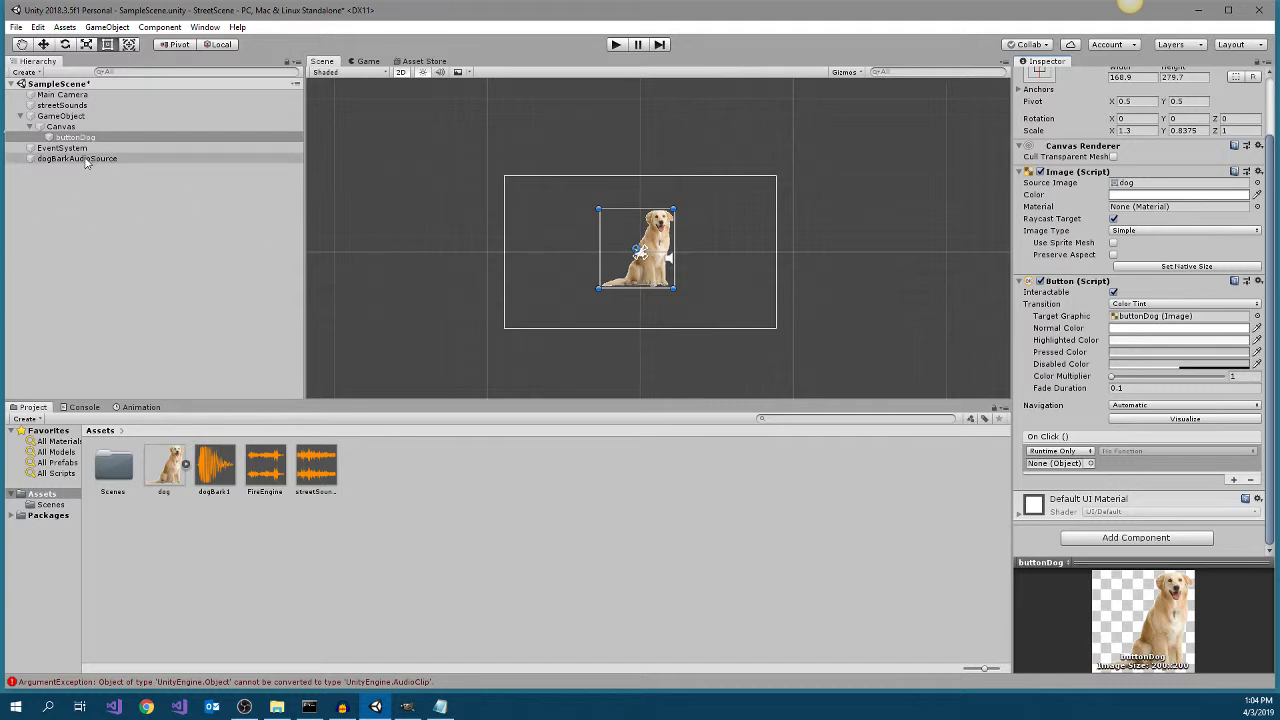
pyautogui.moveTo(86, 160); pyautogui.dragTo(1068, 476)
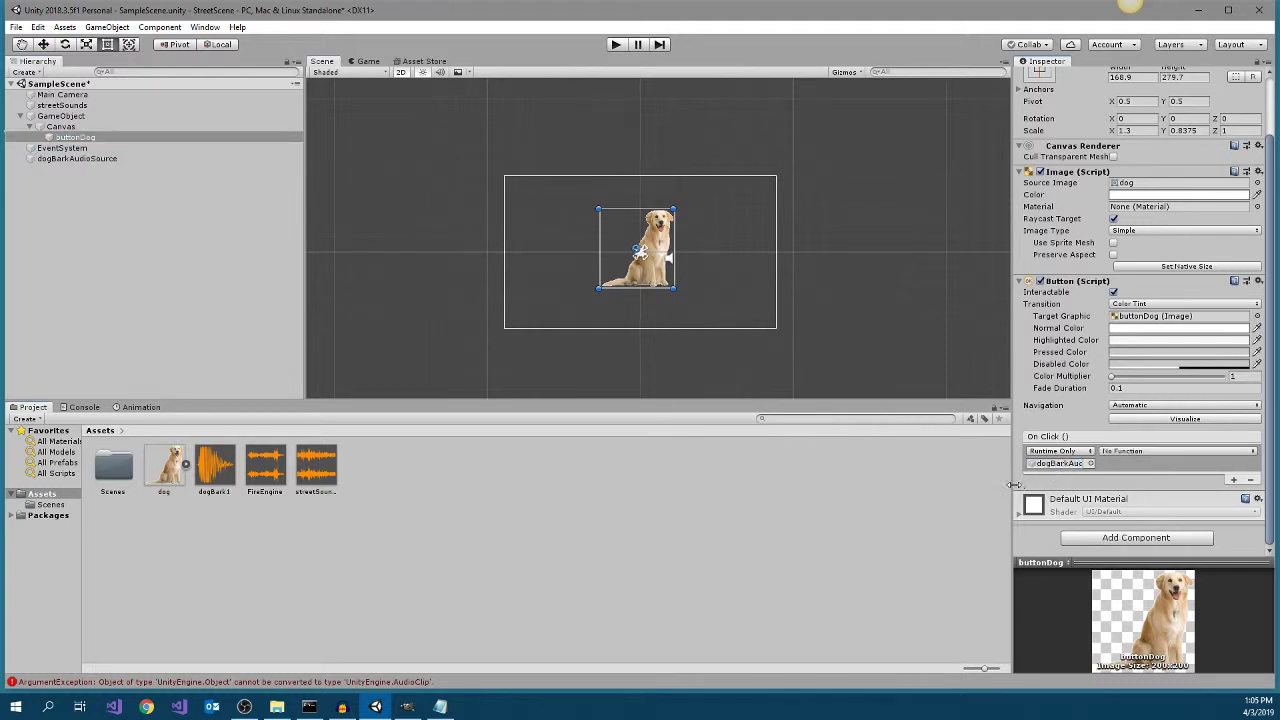
# - Set buttonDog's On Click function to AudioSource PlayOneShot with dogBark1 as the audio clip
pyautogui.click(1154, 453)
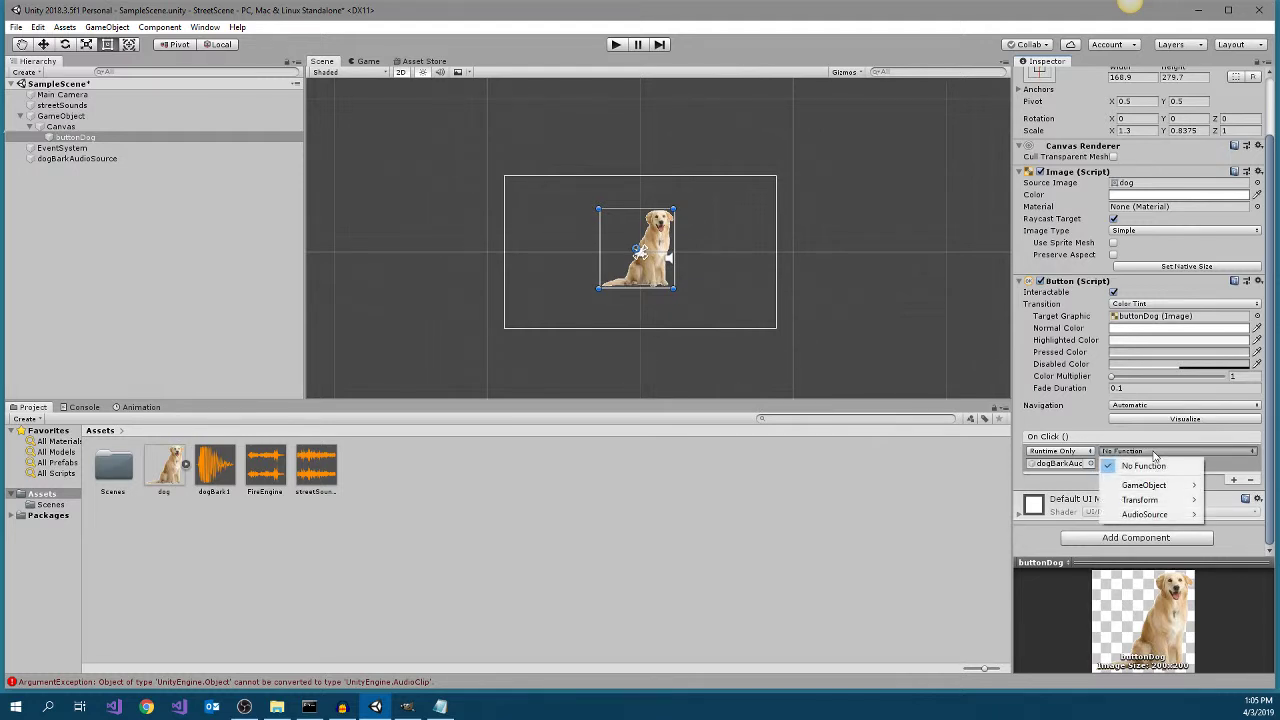
pyautogui.moveTo(1175, 519)
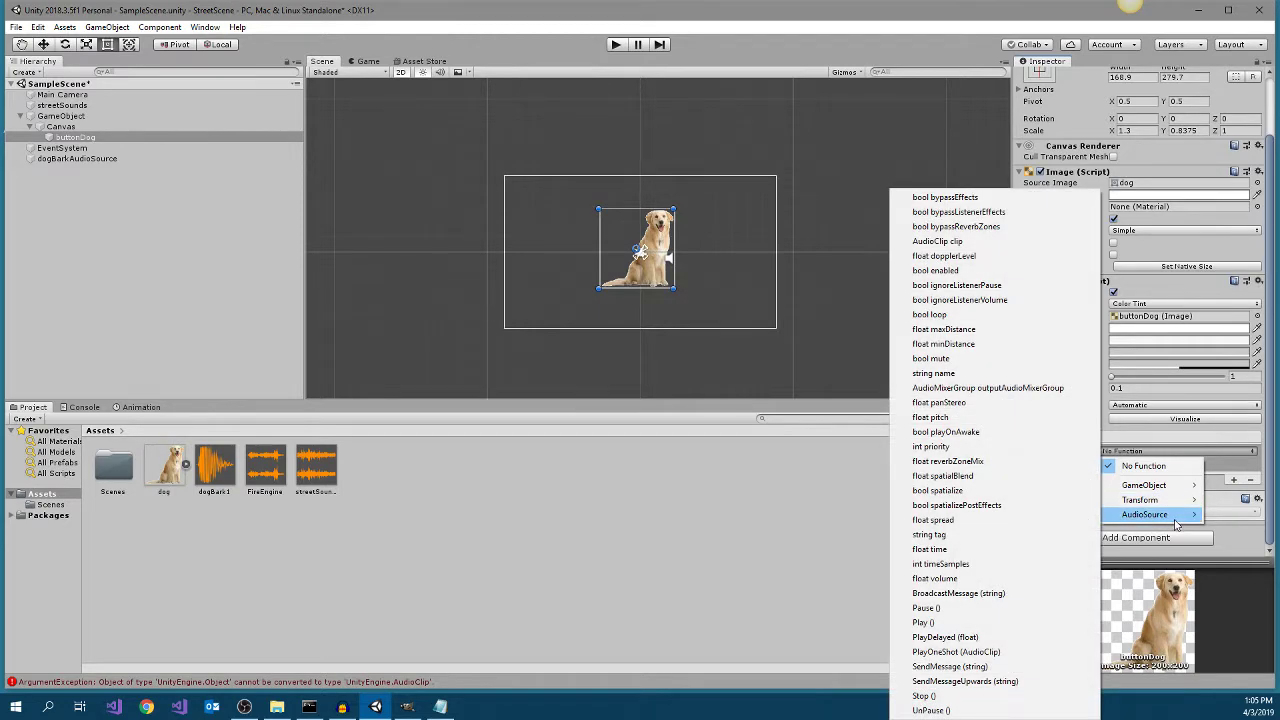
pyautogui.click(997, 652)
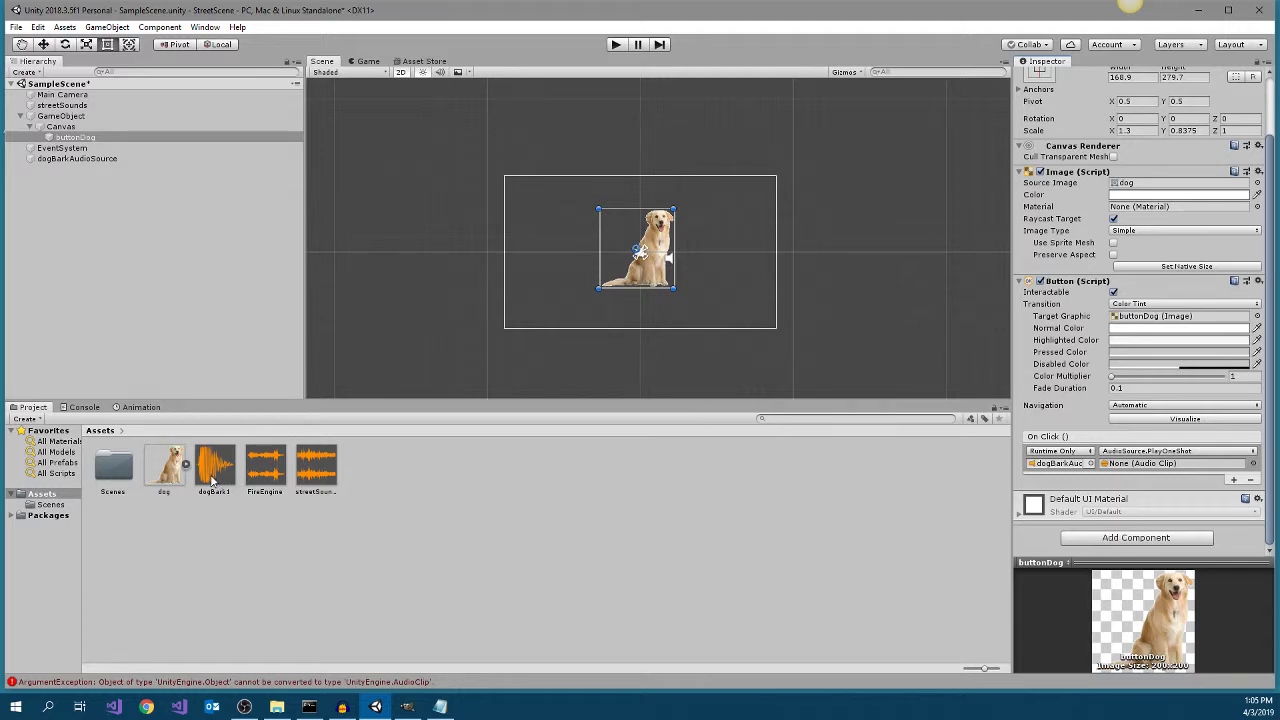
pyautogui.moveTo(212, 481); pyautogui.dragTo(1118, 463)
# - Run the scene, trigger the dog button twice to test the bark sound, and stop it
pyautogui.click(616, 45)
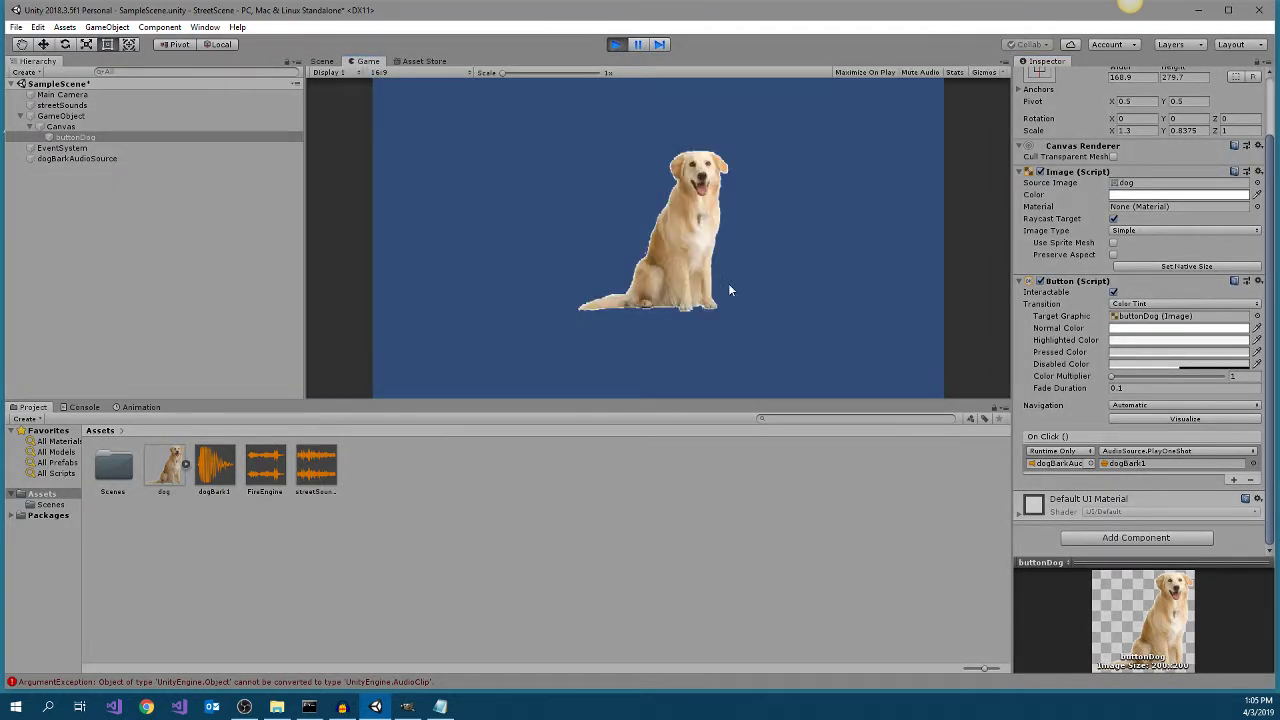
pyautogui.click(692, 251)
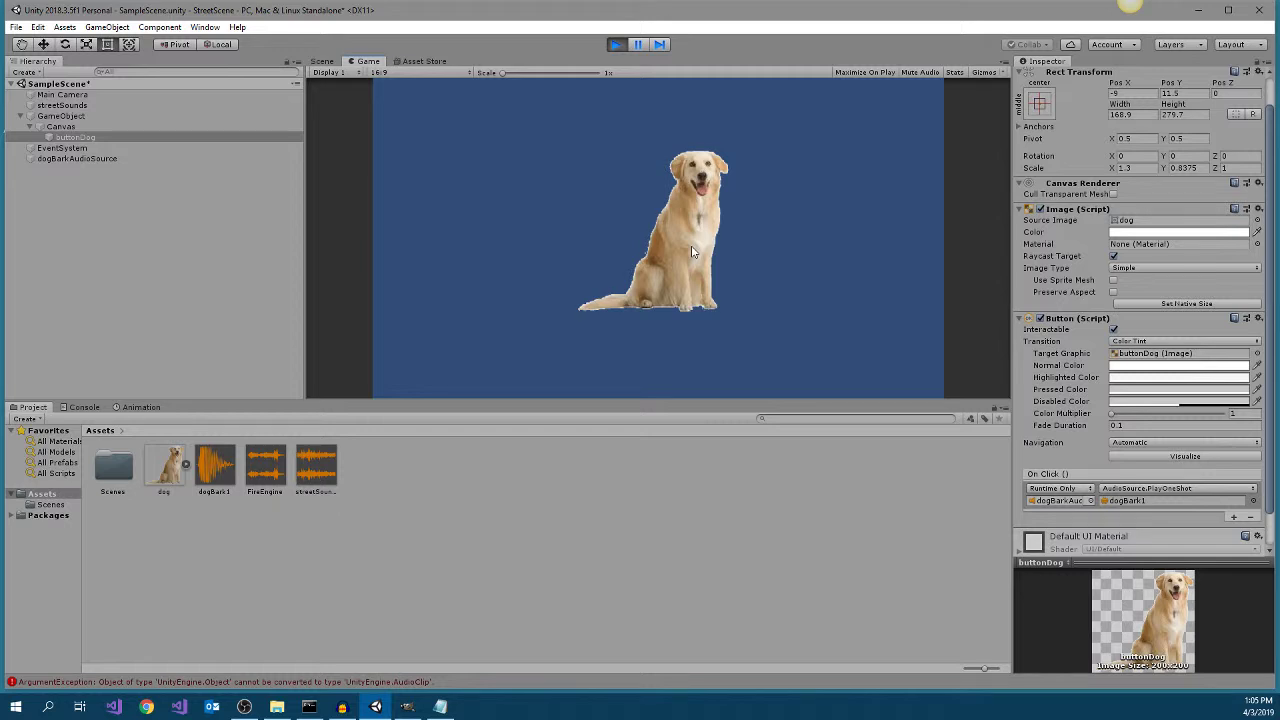
pyautogui.click(692, 251)
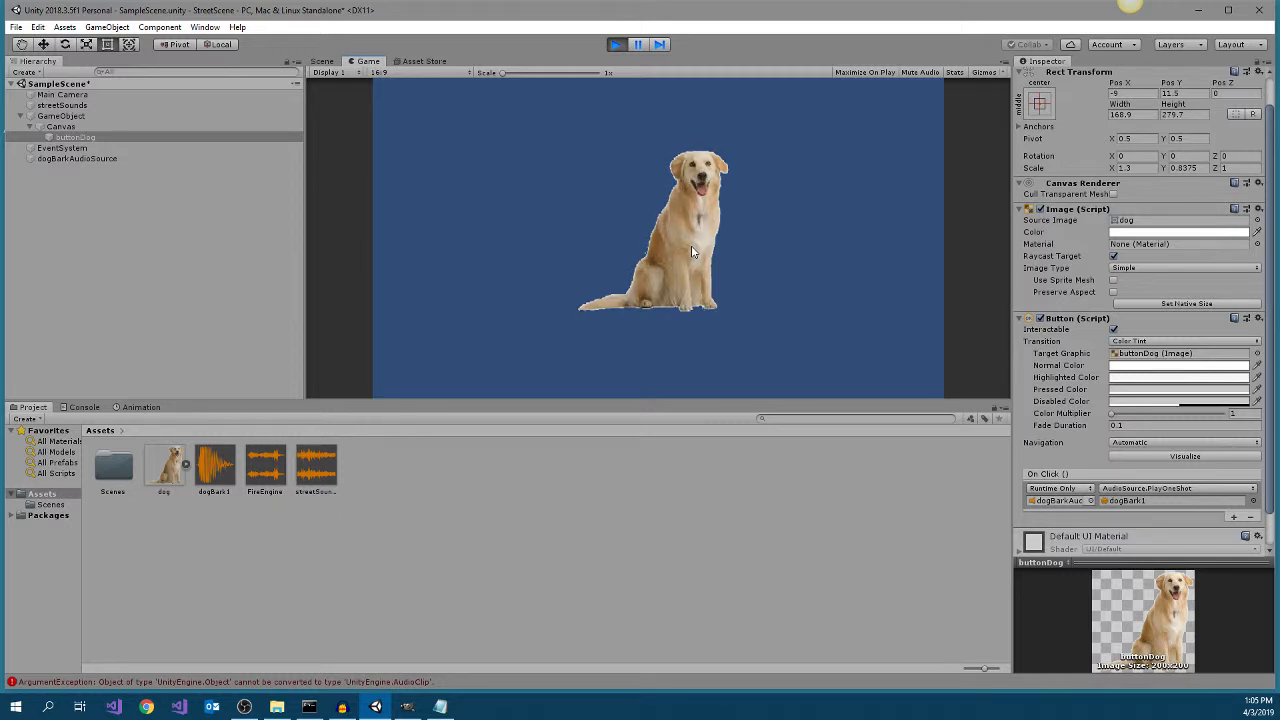
pyautogui.click(615, 45)
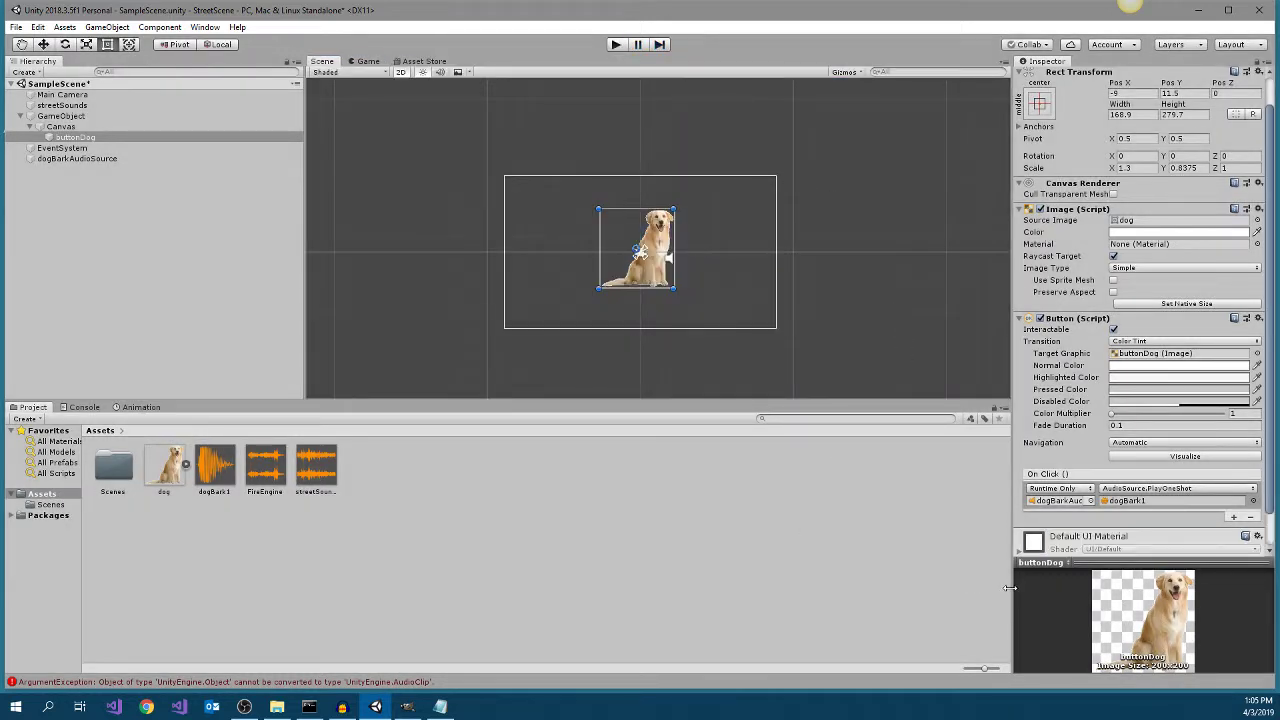